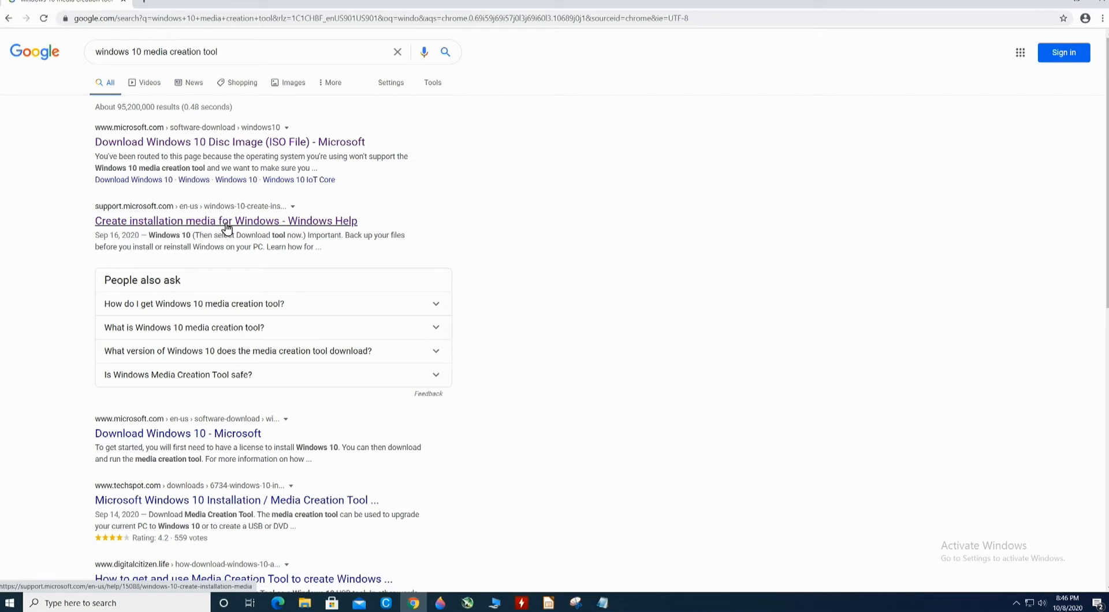
Open Microsoft's page on creating Windows installation media, go to its Windows 10 download page and download the media creation tool.
left_click(226, 225)
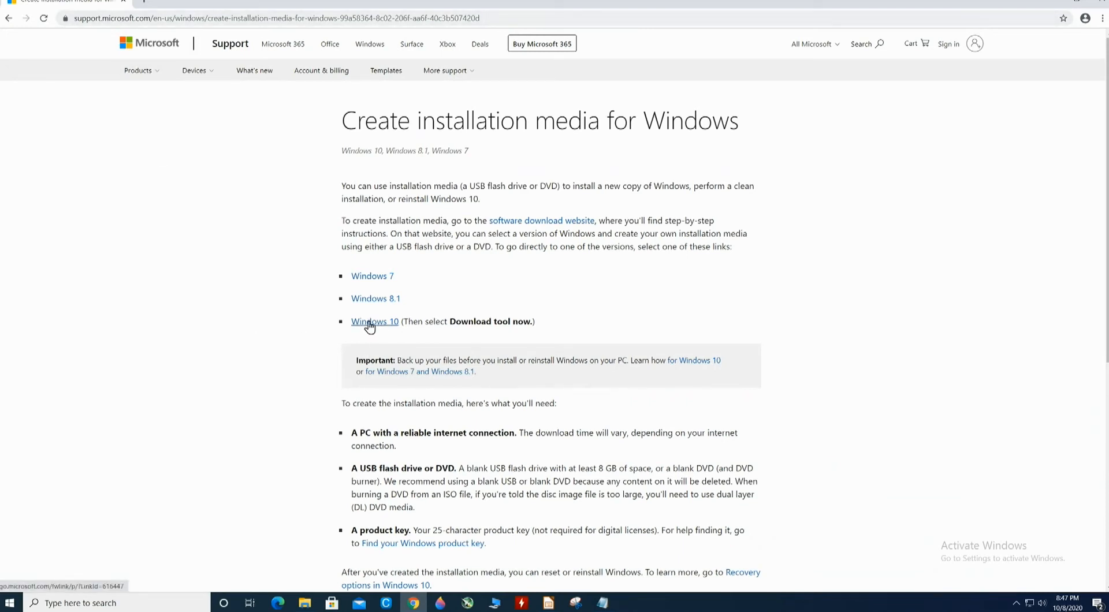
left_click(369, 321)
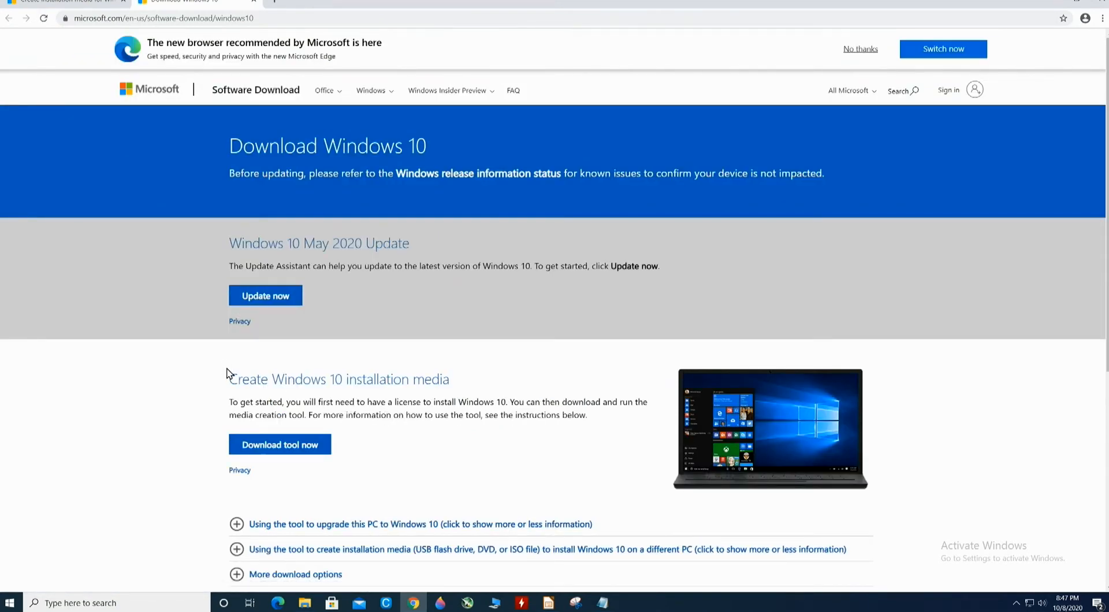
left_click_drag(229, 380, 463, 374)
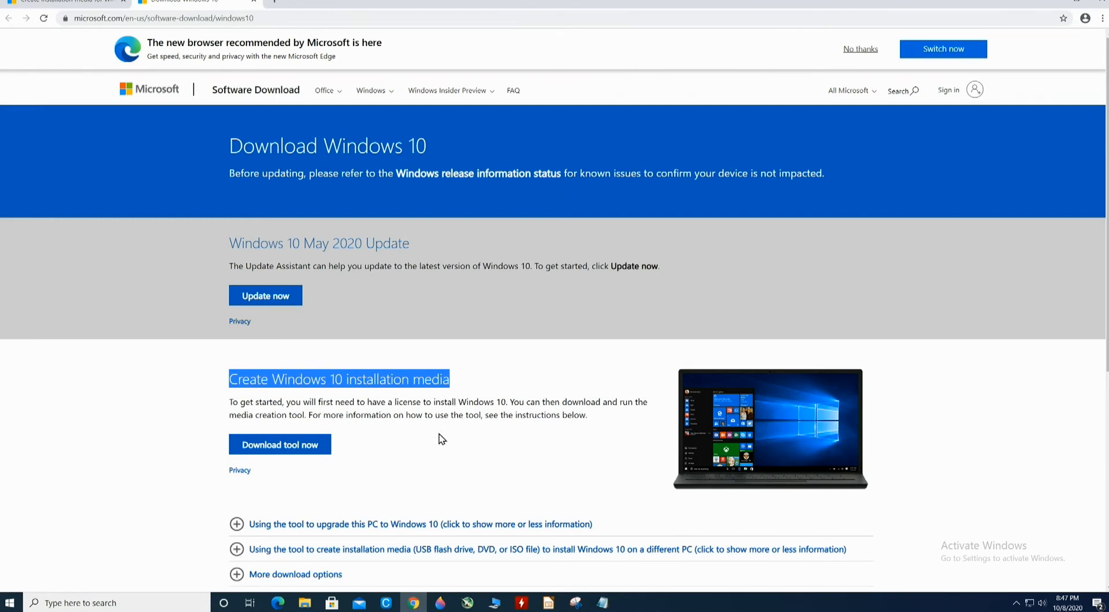
left_click(275, 450)
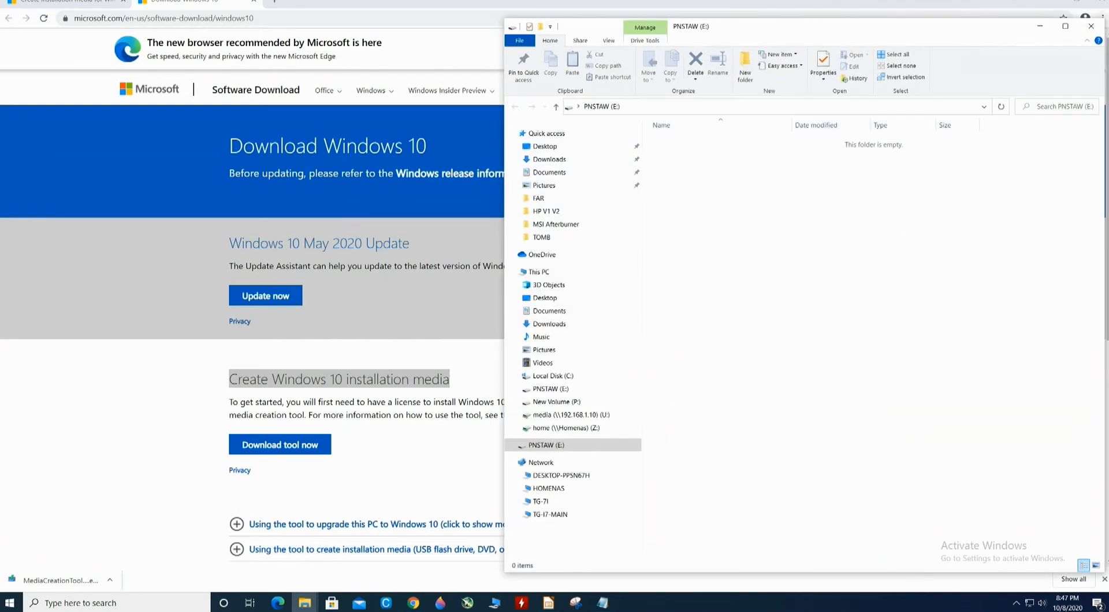
Close the PNSTAW (E:) folder window, run the downloaded MediaCreationTool file and allow it to make changes to the device.
left_click(1090, 26)
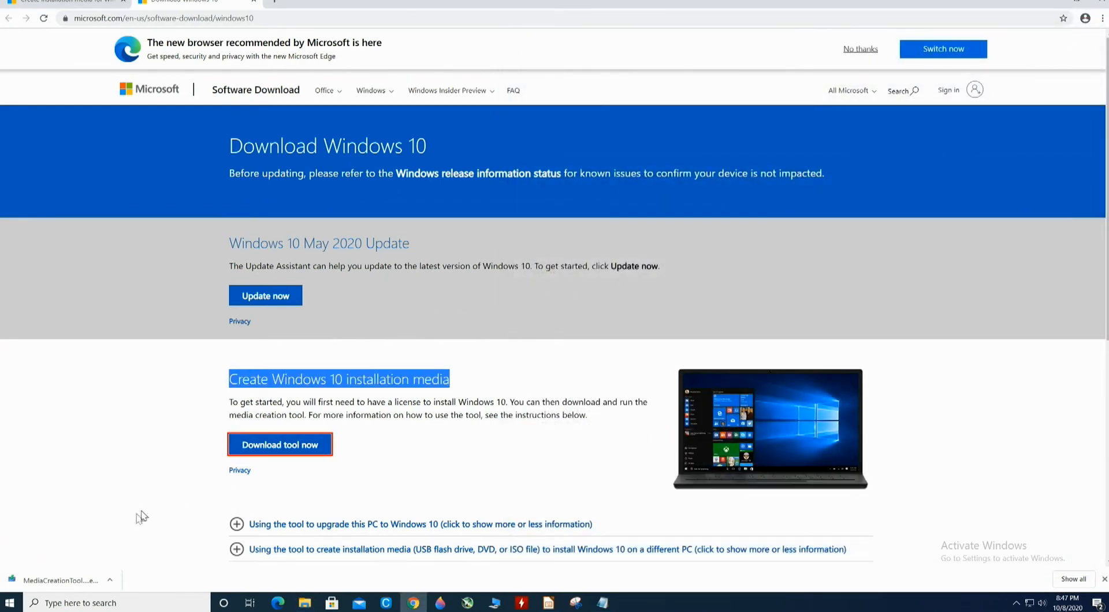
left_click(110, 580)
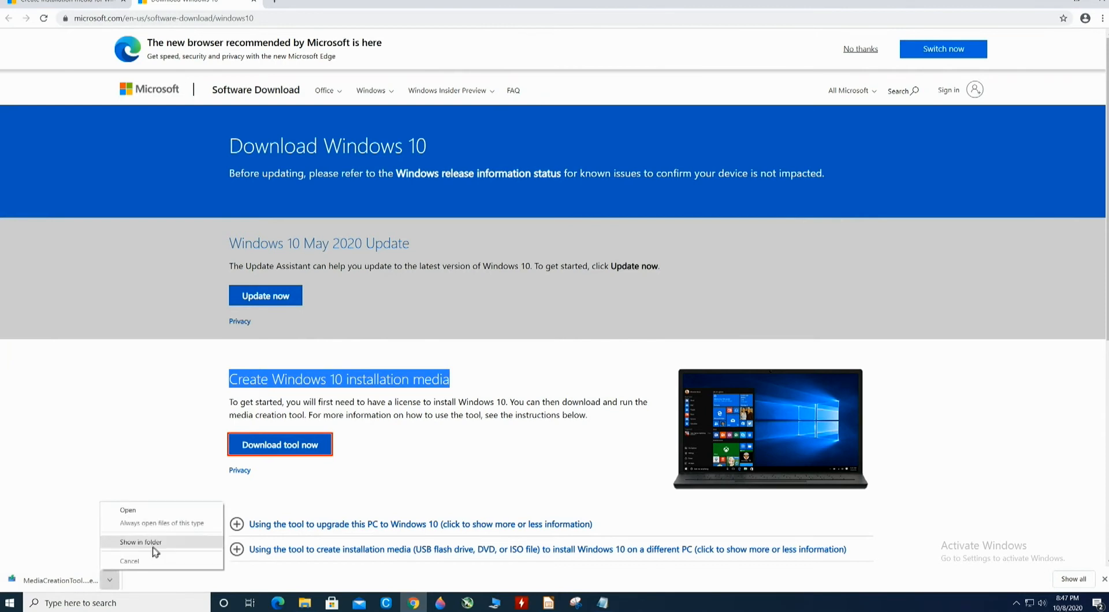
left_click(178, 511)
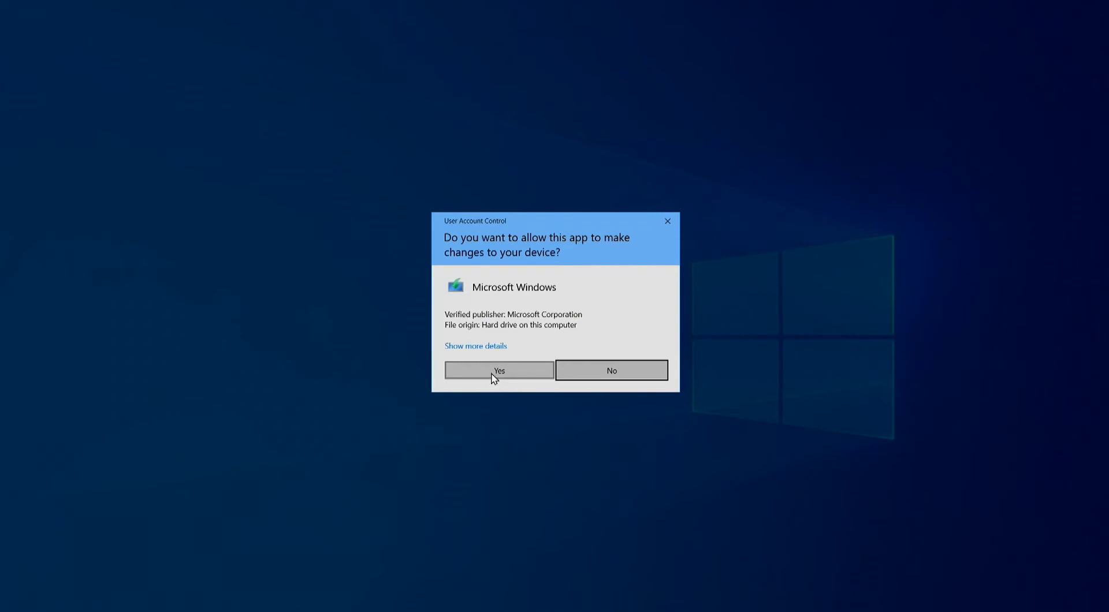
left_click(496, 373)
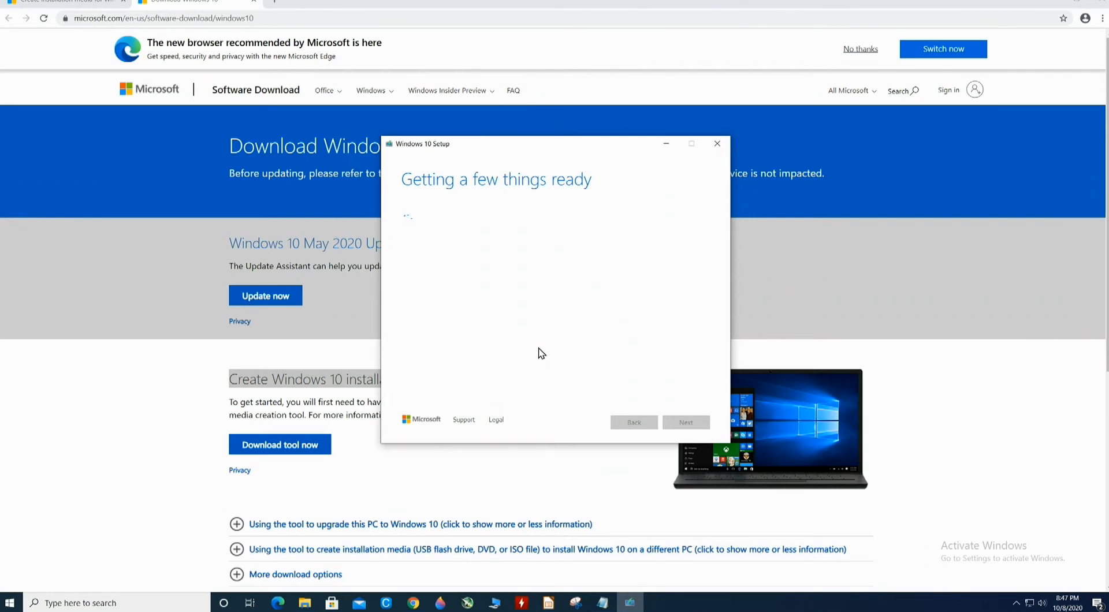
Proceed through Windows 10 Setup and choose to create installation media (USB flash drive, DVD, or ISO file) for another PC.
left_click(678, 425)
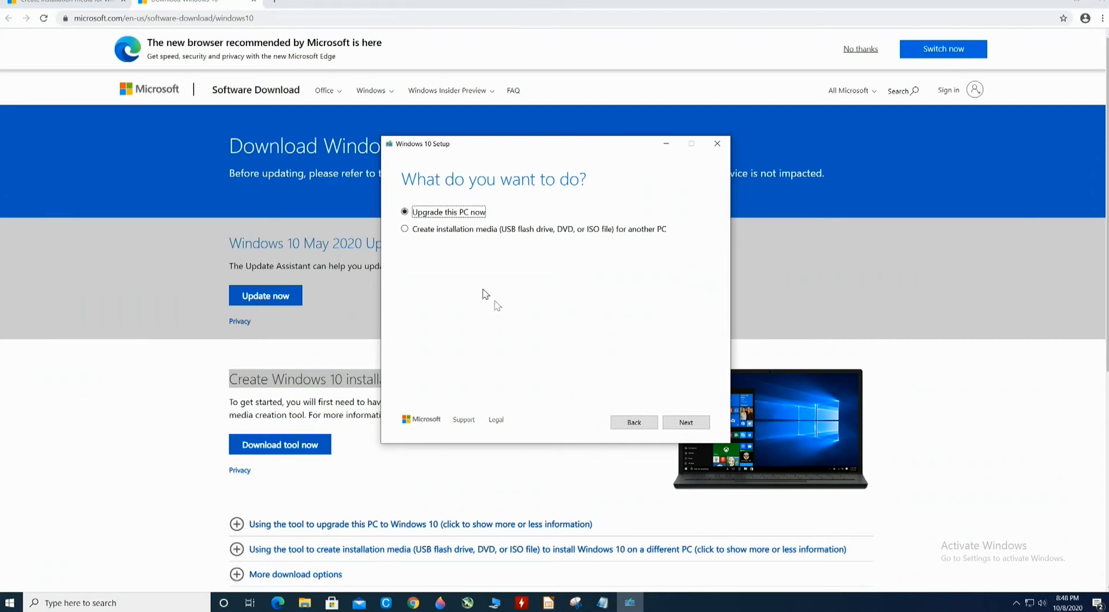
left_click(458, 232)
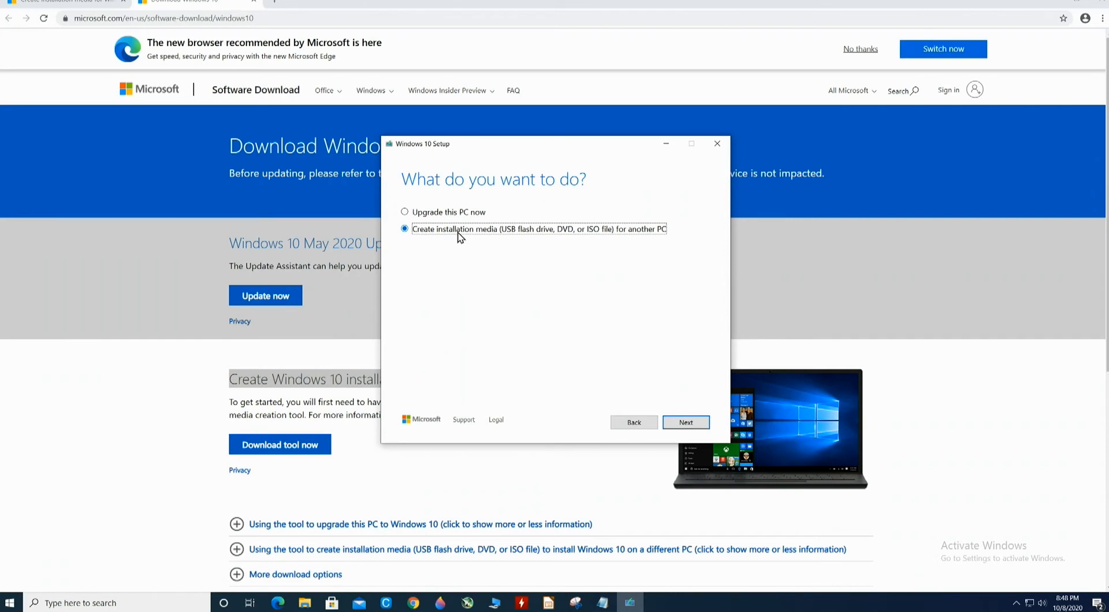
left_click(679, 423)
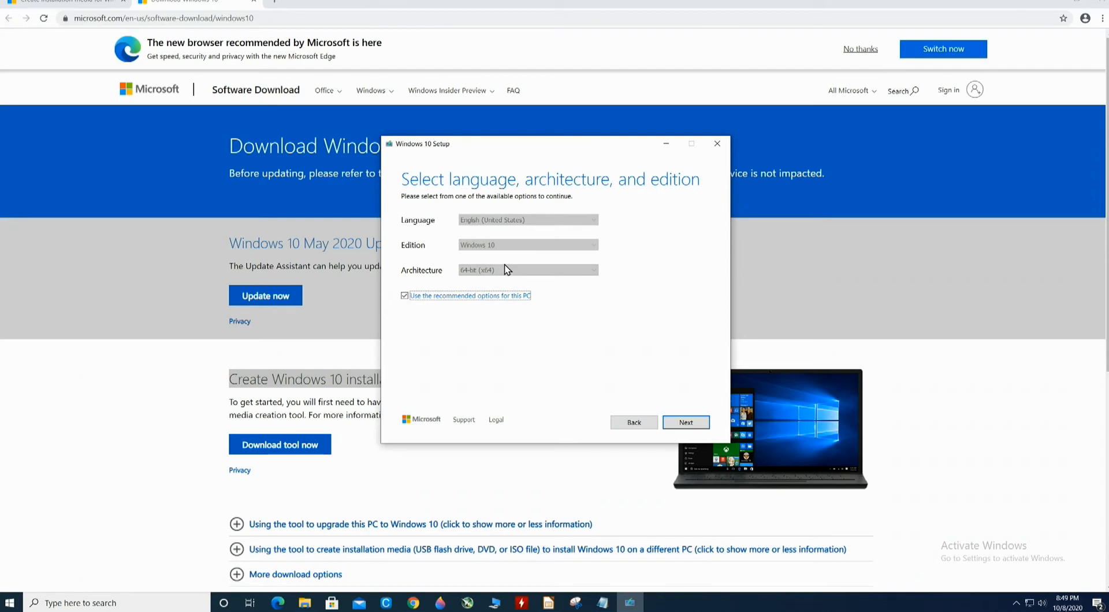
Examine the language, edition and architecture choices with the recommended options switched off, and re-enable the recommended options for this PC.
left_click(467, 298)
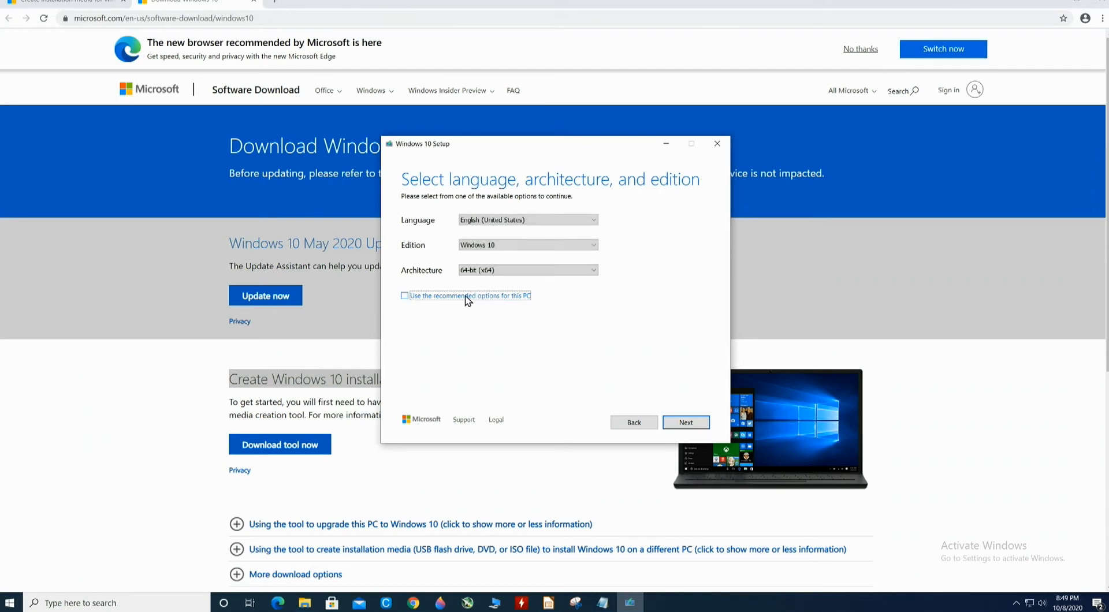
left_click(535, 220)
left_click(535, 220)
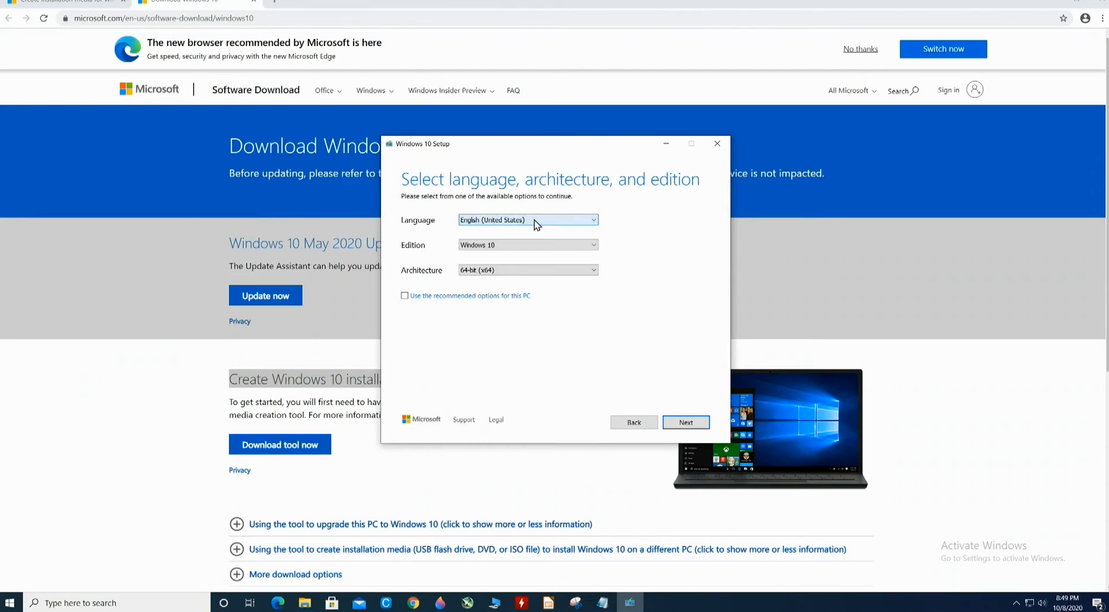
left_click(535, 220)
left_click(534, 220)
left_click(526, 246)
left_click(526, 246)
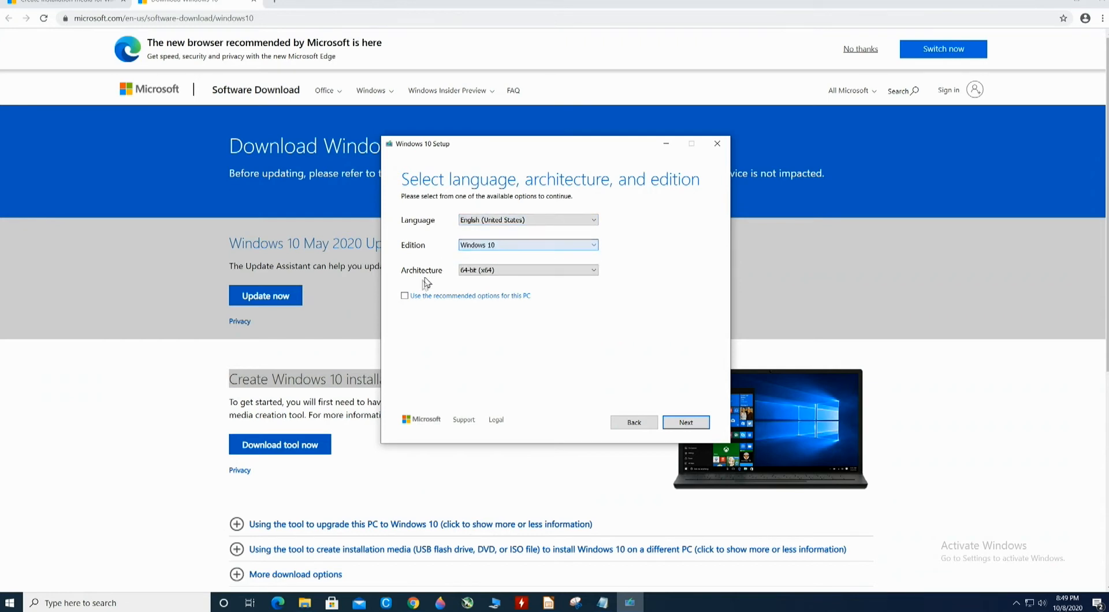
left_click(489, 273)
left_click(490, 272)
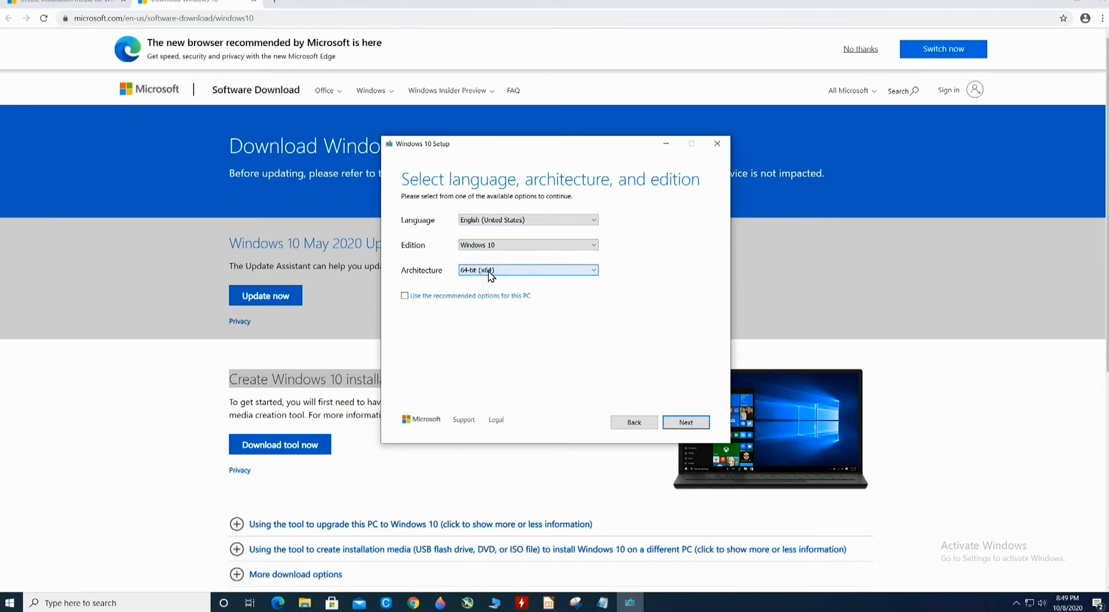
left_click(405, 296)
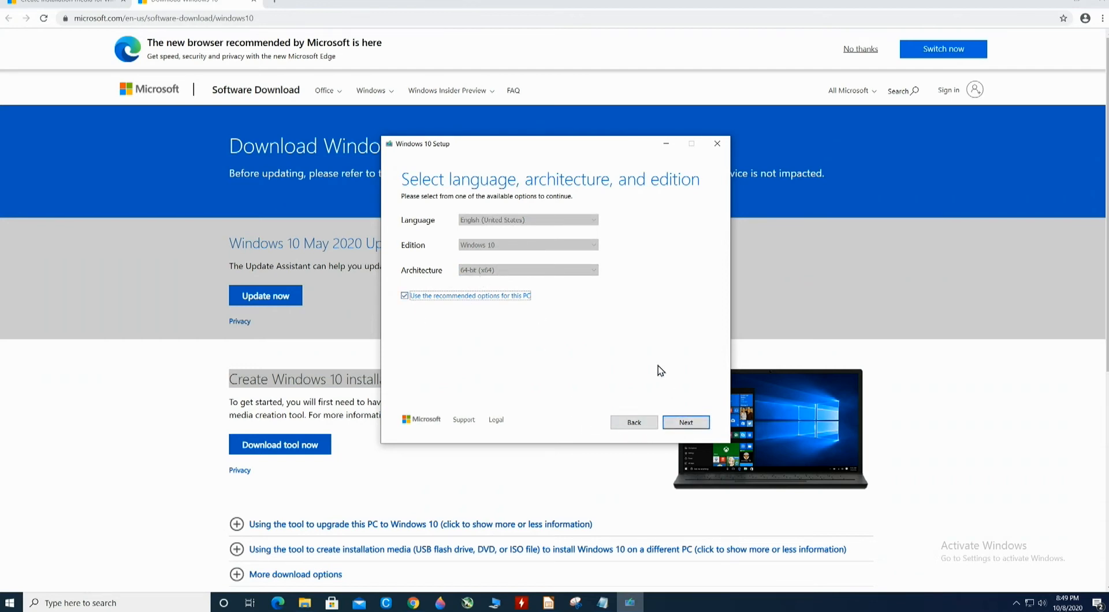
Accept the recommended options, create the installation media on USB flash drive E: (PNSTAW) and finish the setup.
left_click(680, 424)
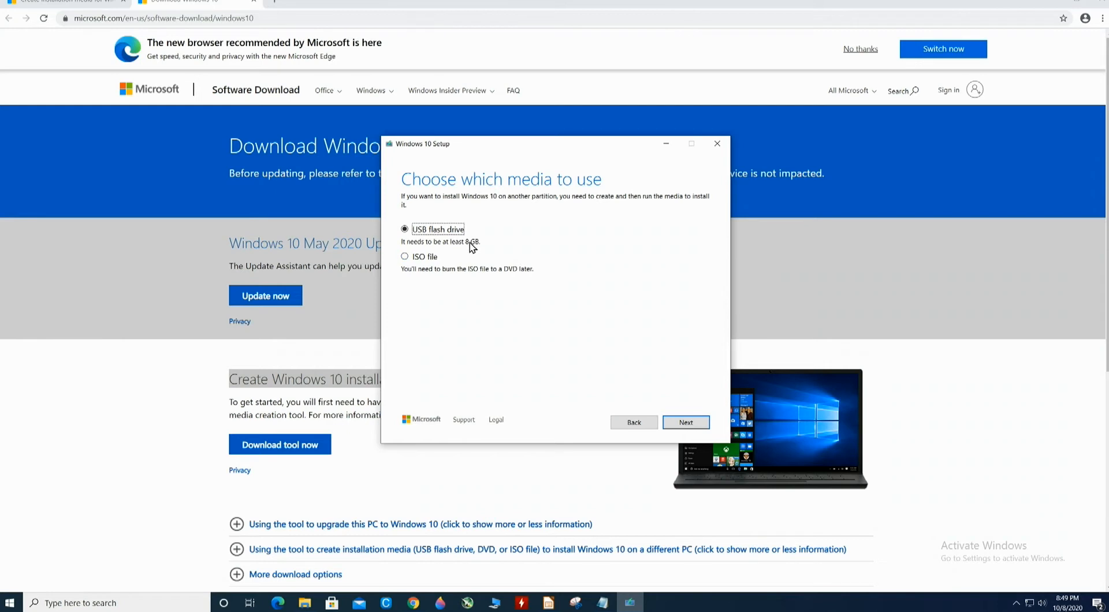
left_click(681, 423)
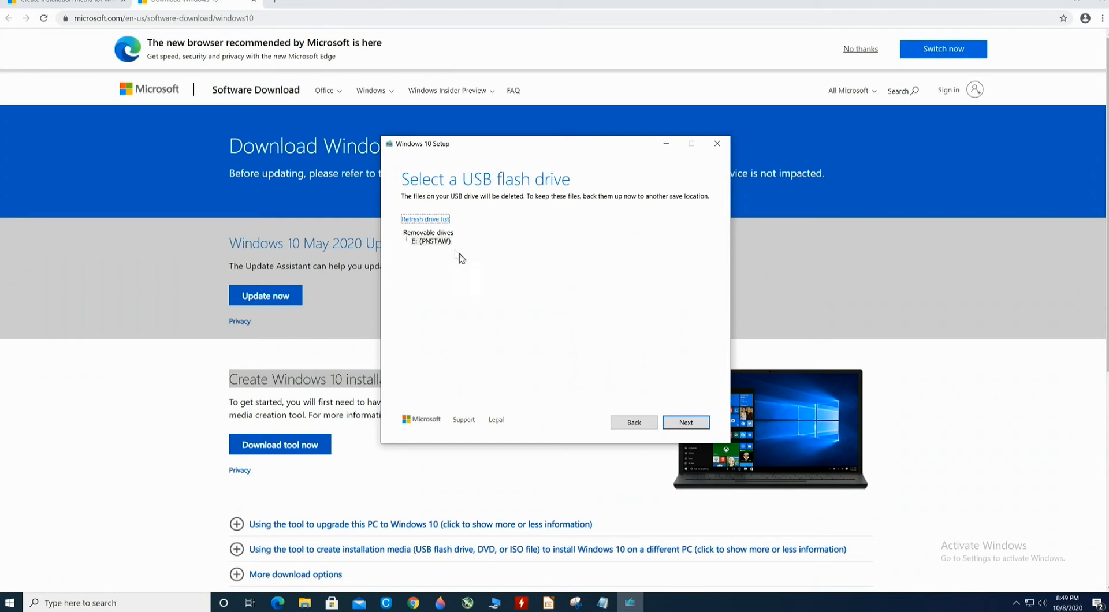
left_click(442, 243)
left_click(686, 423)
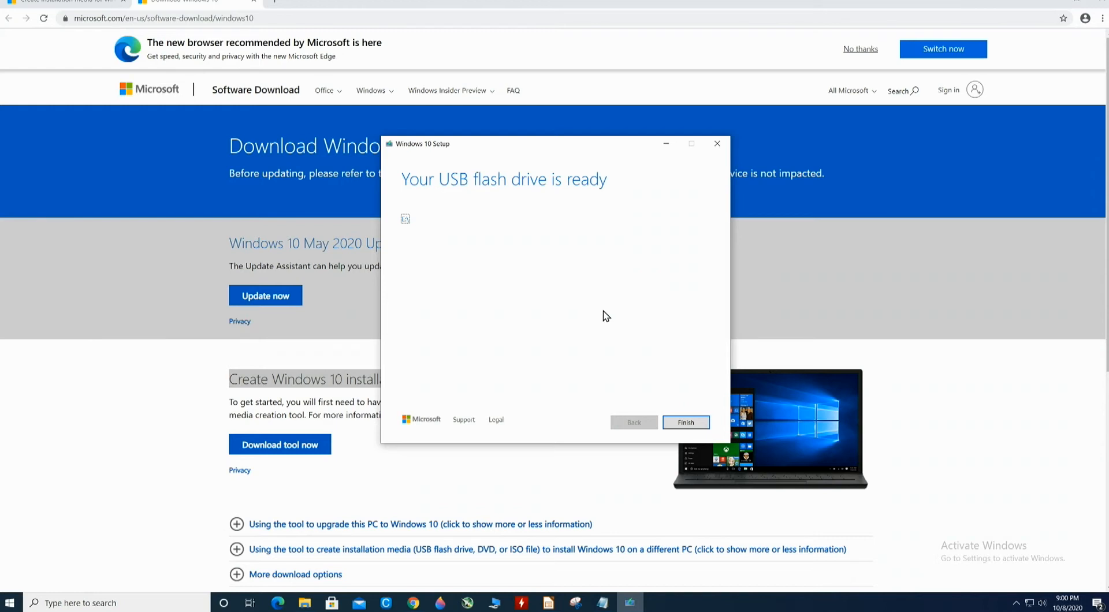
left_click(685, 423)
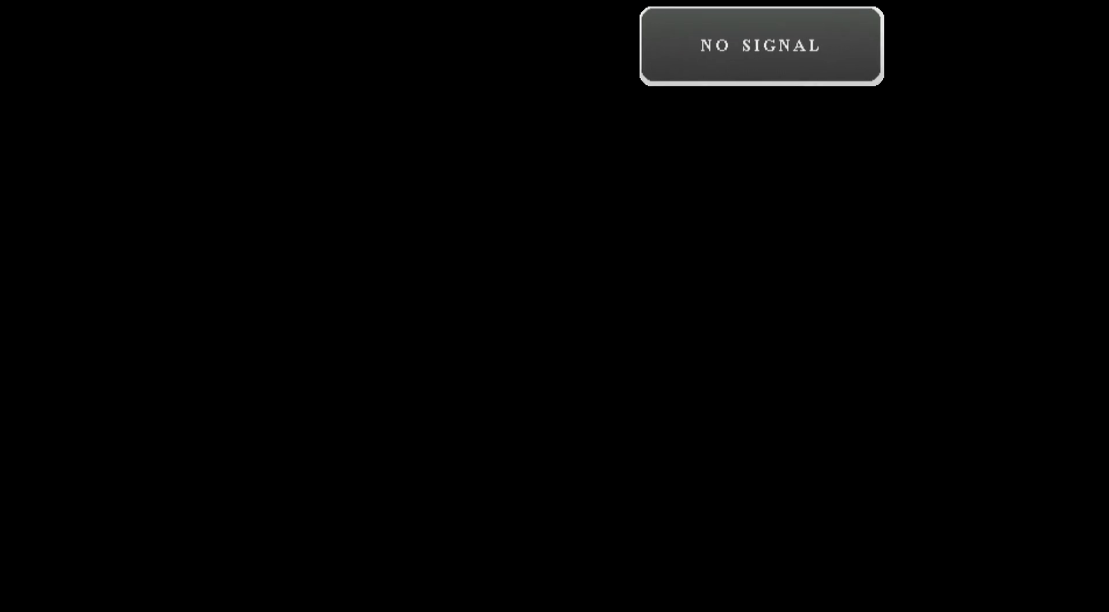
Bring up the computer's Startup Menu during boot and enter Computer Setup.
key("Escape")
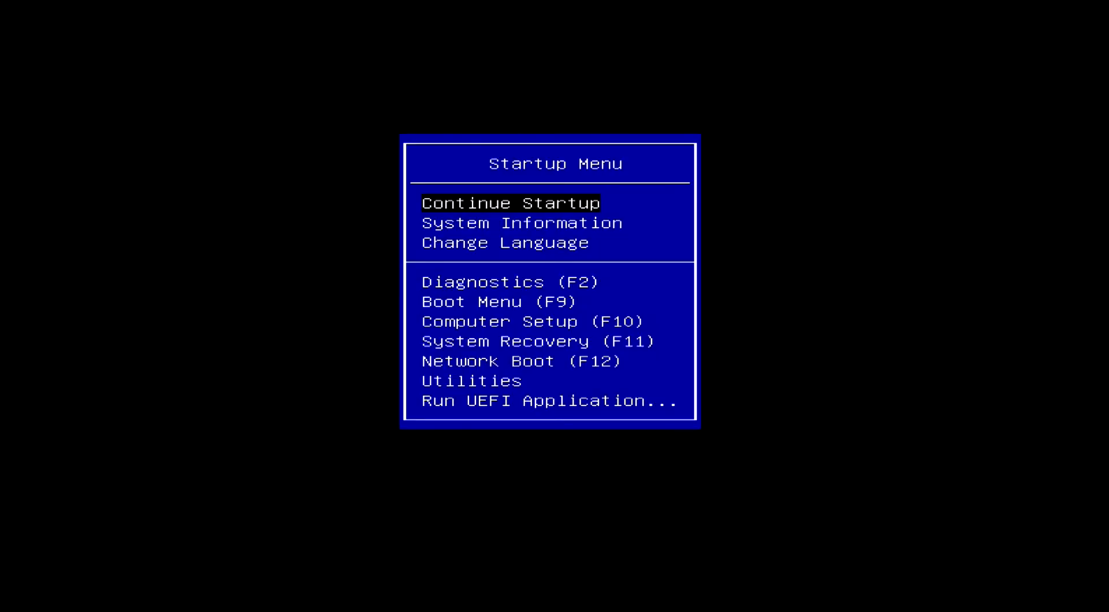
key("Down")
key("Down")
key("Down")
key("Down")
key("Down")
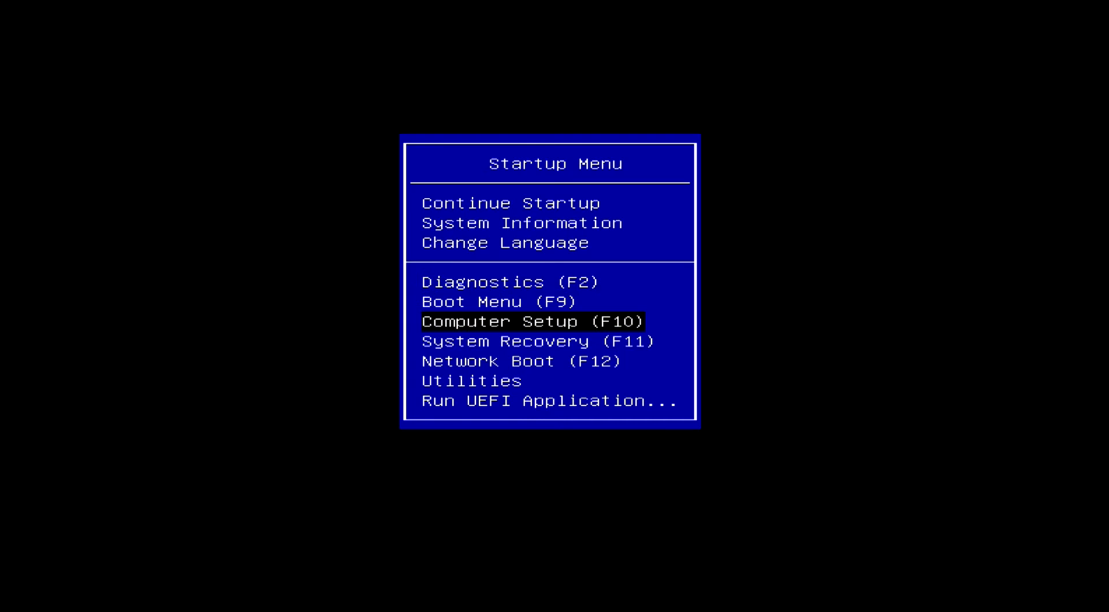
key("Return")
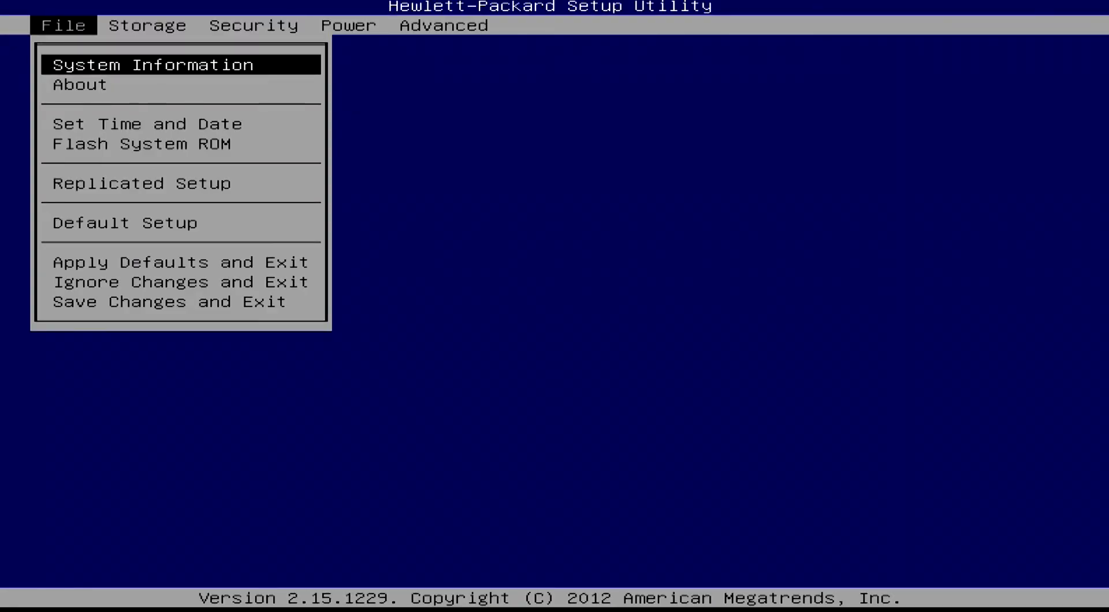
Examine the hard disk, USB and CD-ROM entries in the storage Device Configuration and close it.
key("Right")
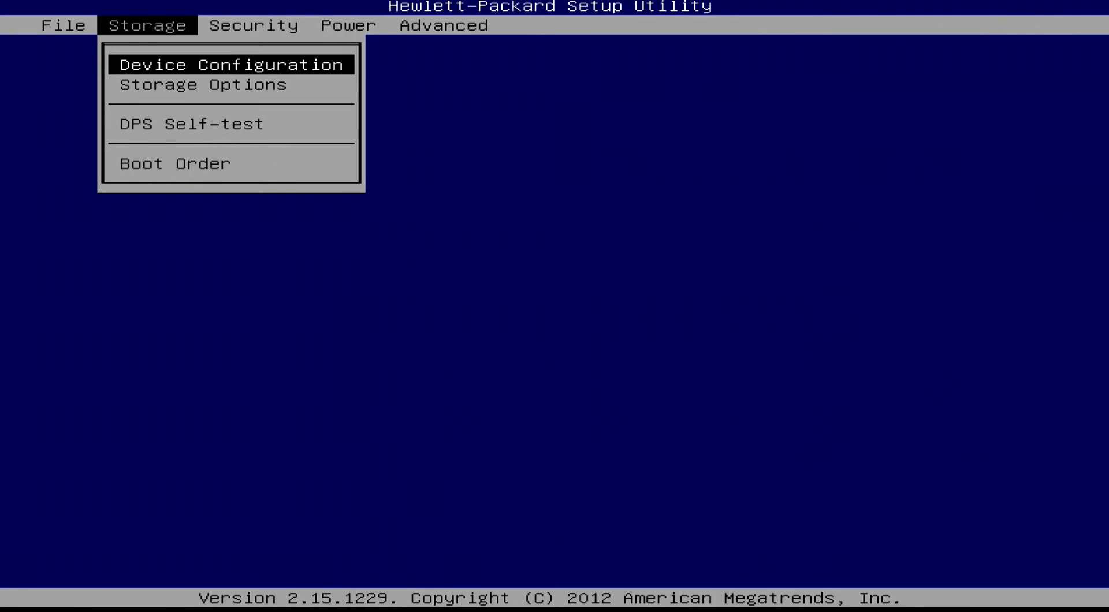
key("Left")
key("Right")
key("Return")
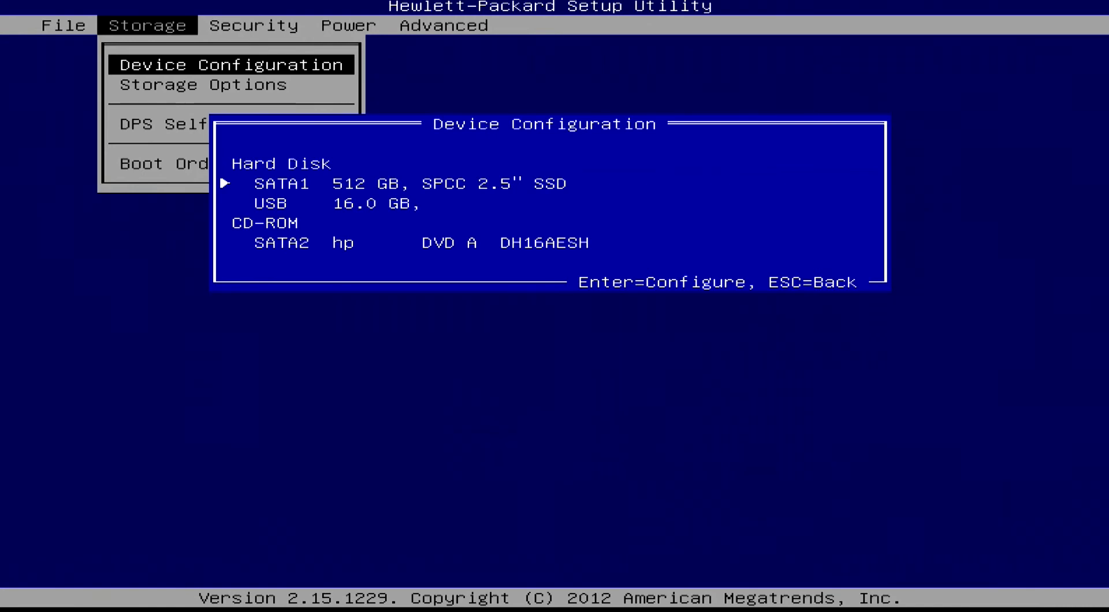
key("Down")
key("Up")
key("Down")
key("Down")
key("Up")
key("Up")
key("Down")
key("Down")
key("Escape")
Open Storage Options, switch Removable Media Boot to Disabled and set it back to Enabled.
key("Down")
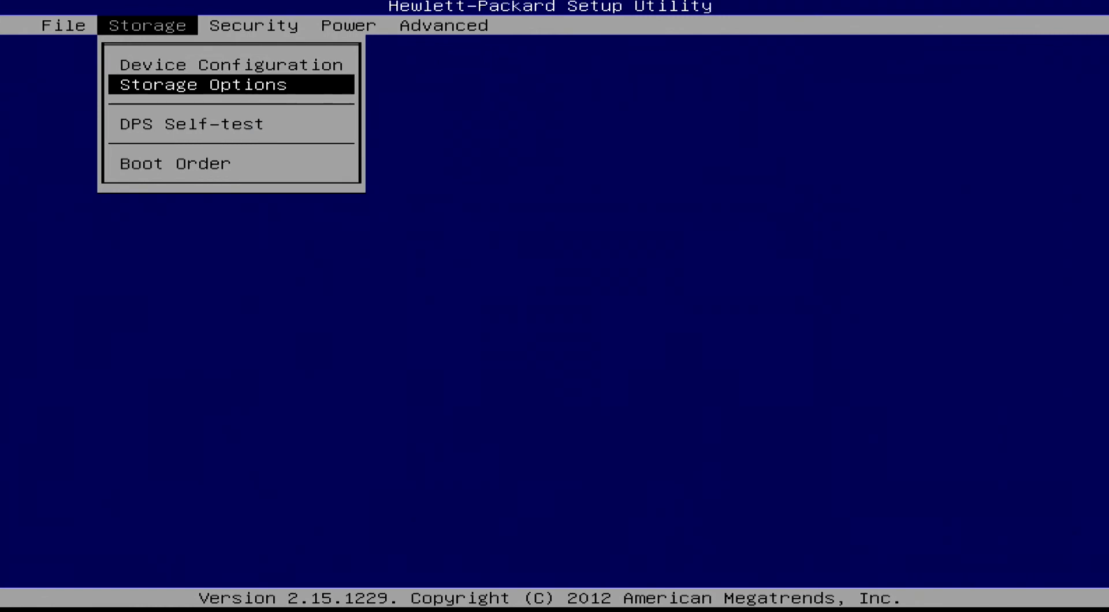
key("Return")
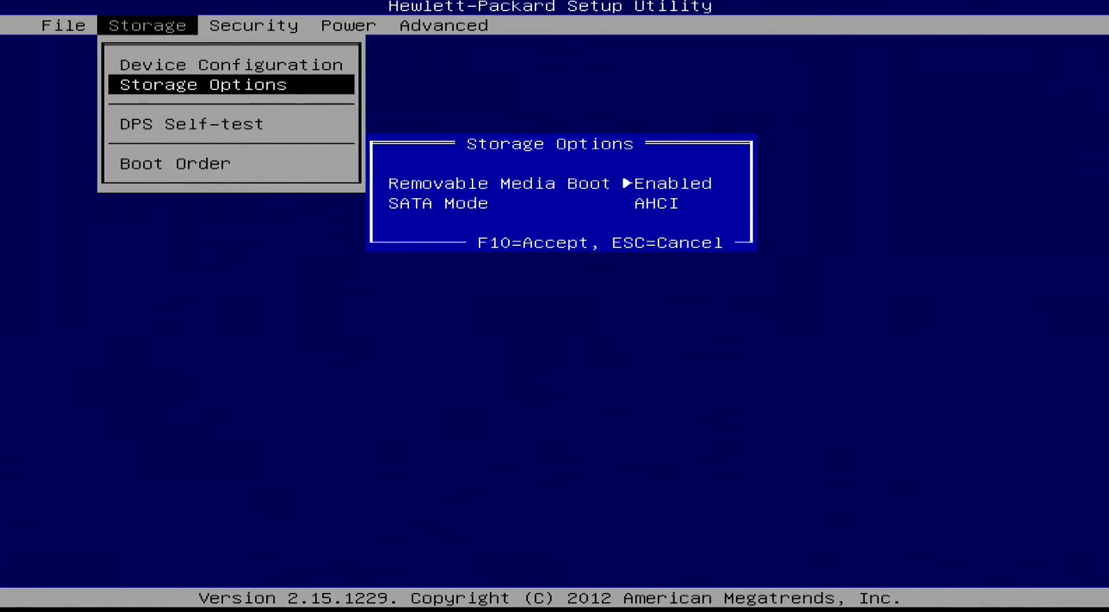
key("Right")
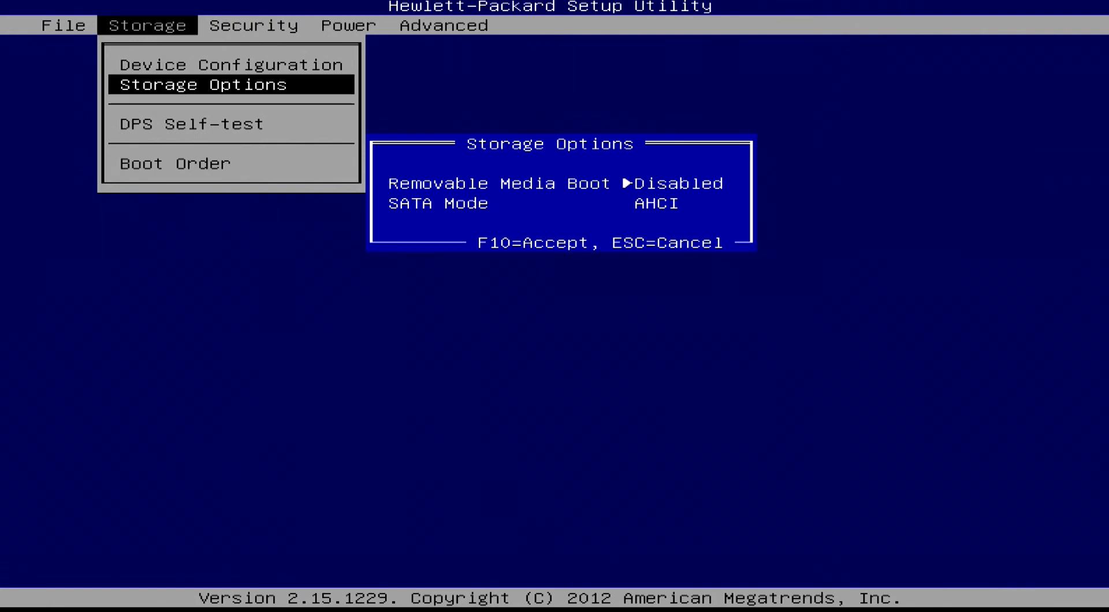
key("Right")
Cycle the SATA Mode through RAID+AHCI and IDE, acknowledging the emulation warning, and return it to AHCI.
key("Down")
key("Right")
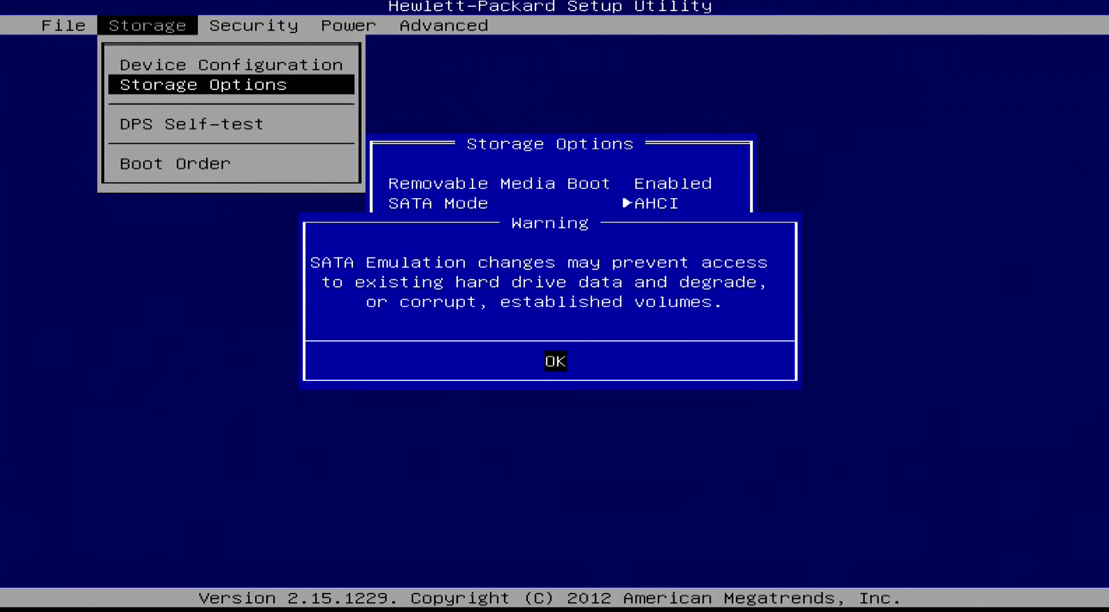
key("Return")
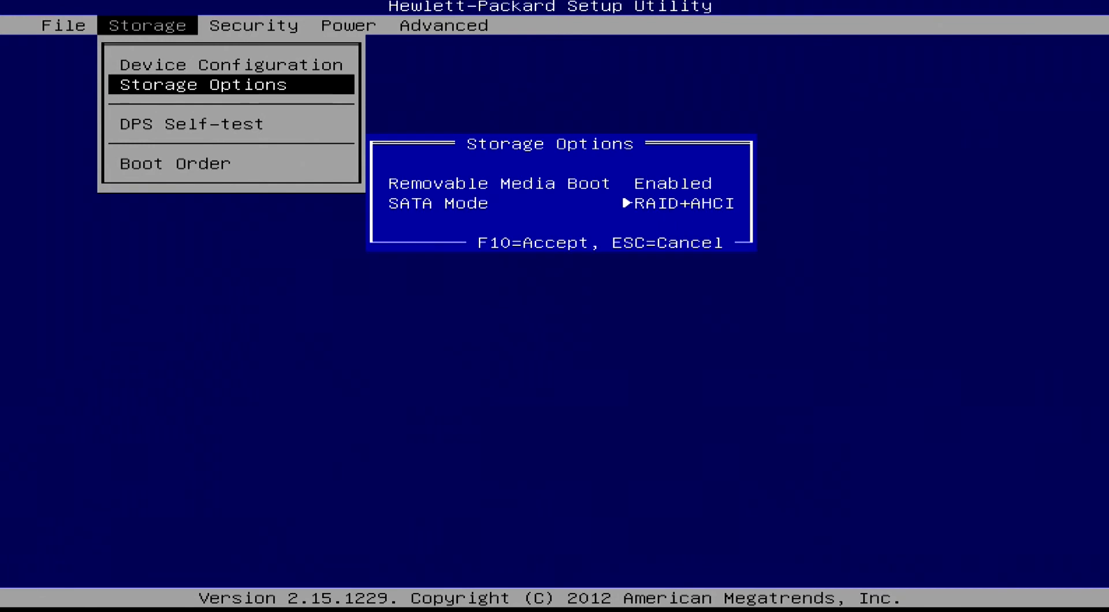
key("Right")
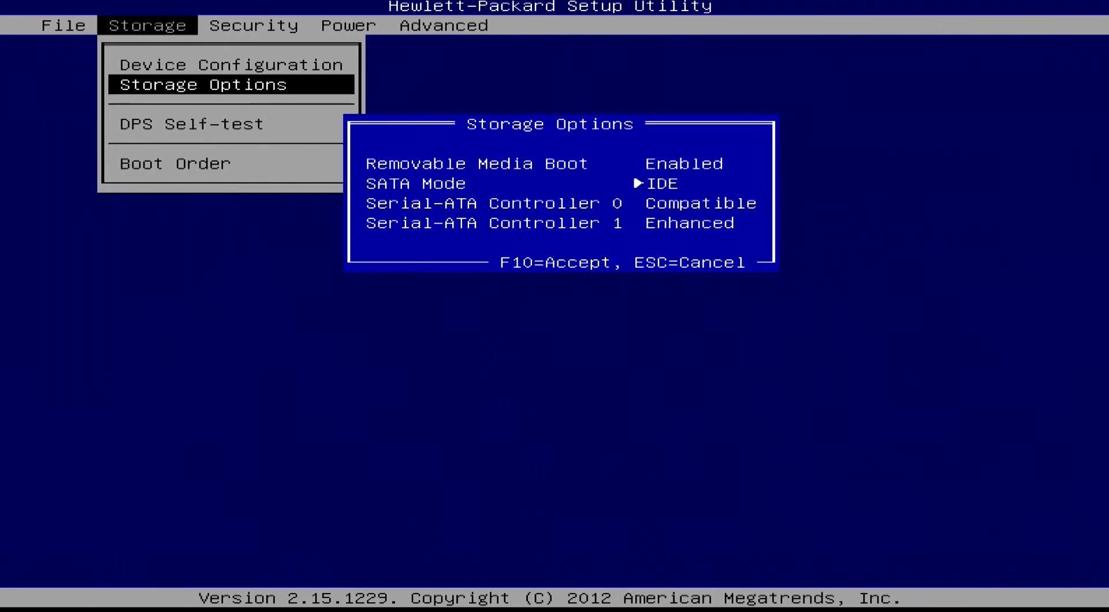
key("Left")
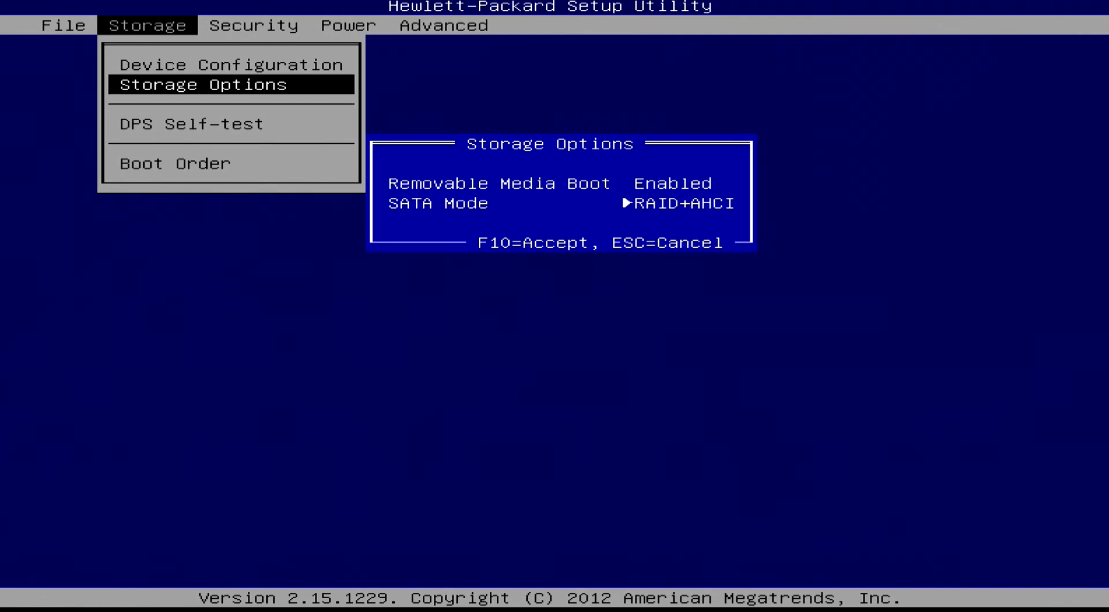
key("Left")
key("Up")
key("Down")
key("Up")
key("Down")
key("Up")
key("Down")
key("Up")
key("Down")
key("Up")
key("Down")
key("Up")
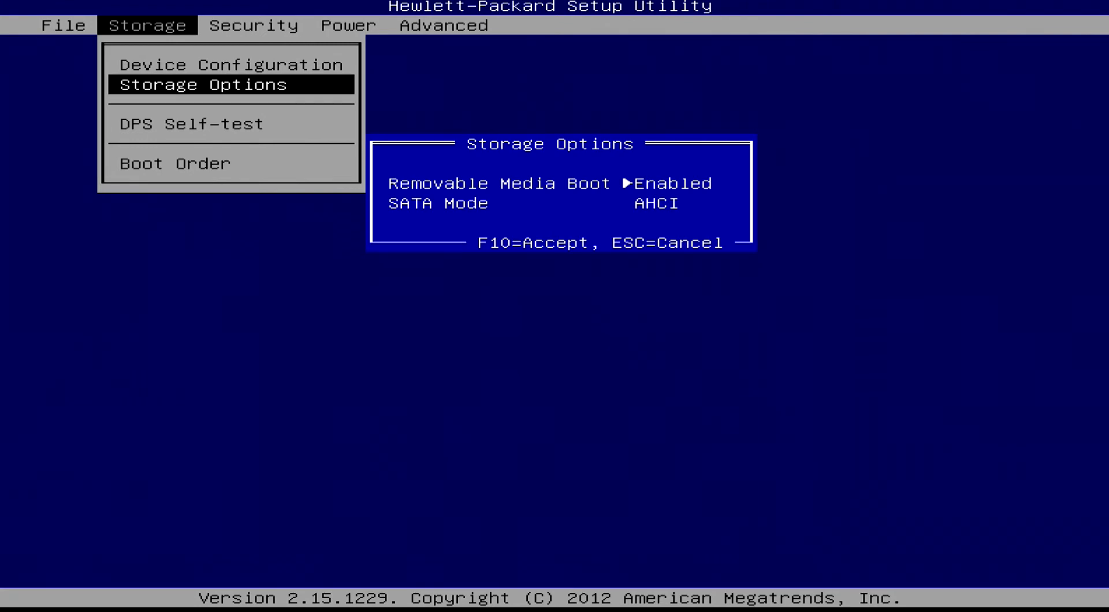
Switch the SATA Mode to IDE, return it to AHCI and leave Storage Options without accepting.
key("Down")
key("Left")
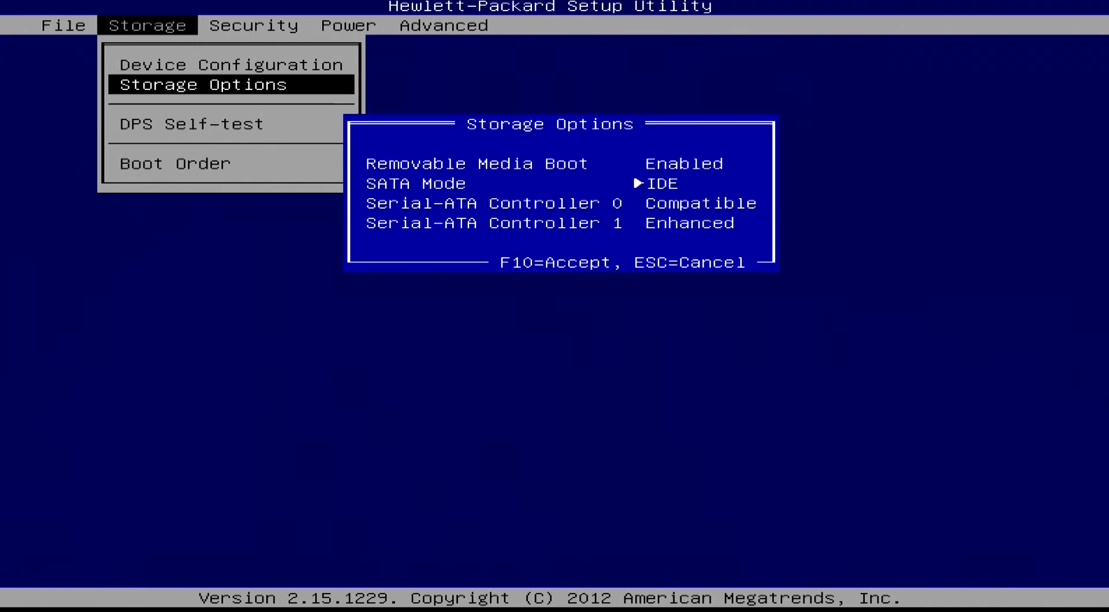
key("Up")
key("Down")
key("Right")
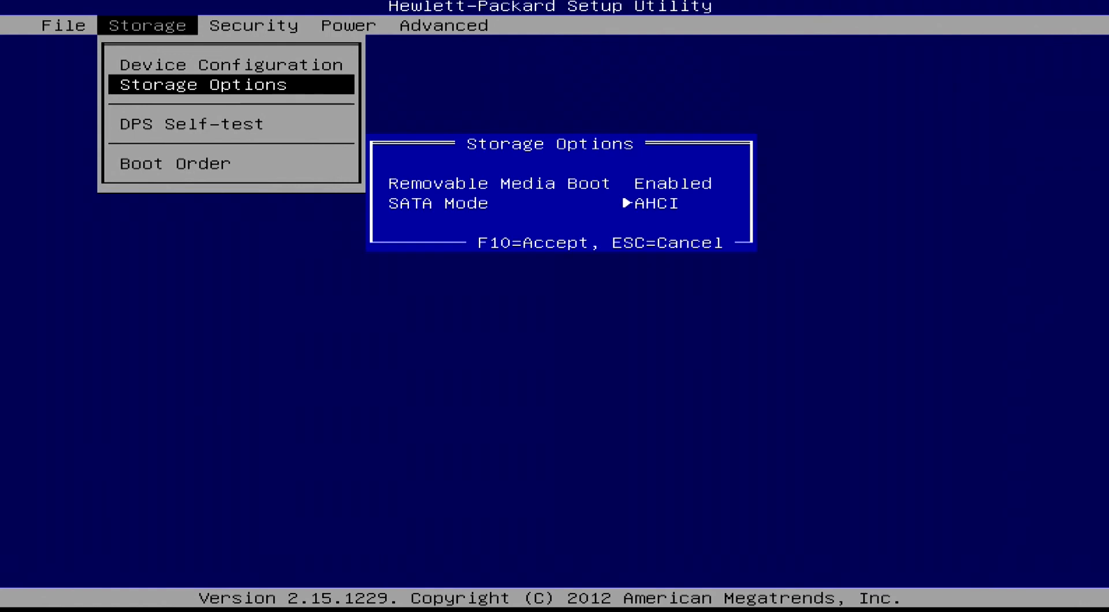
key("Escape")
Look through the Advanced and Security settings and open System Security at the Virtualization Technology (VTx) entry.
key("Right")
key("Right")
key("Right")
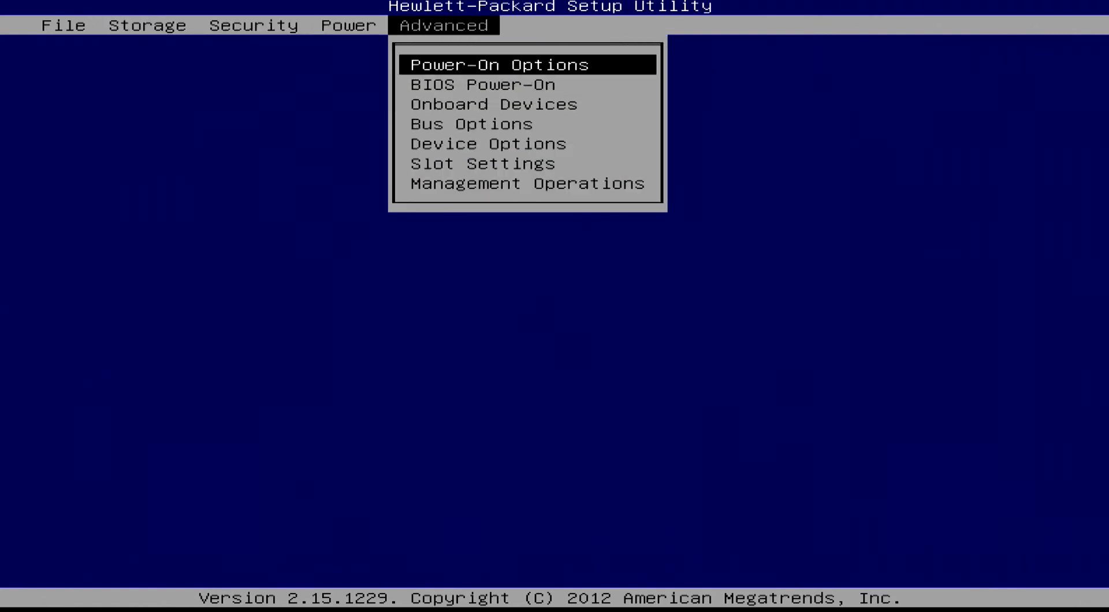
key("Left")
key("Left")
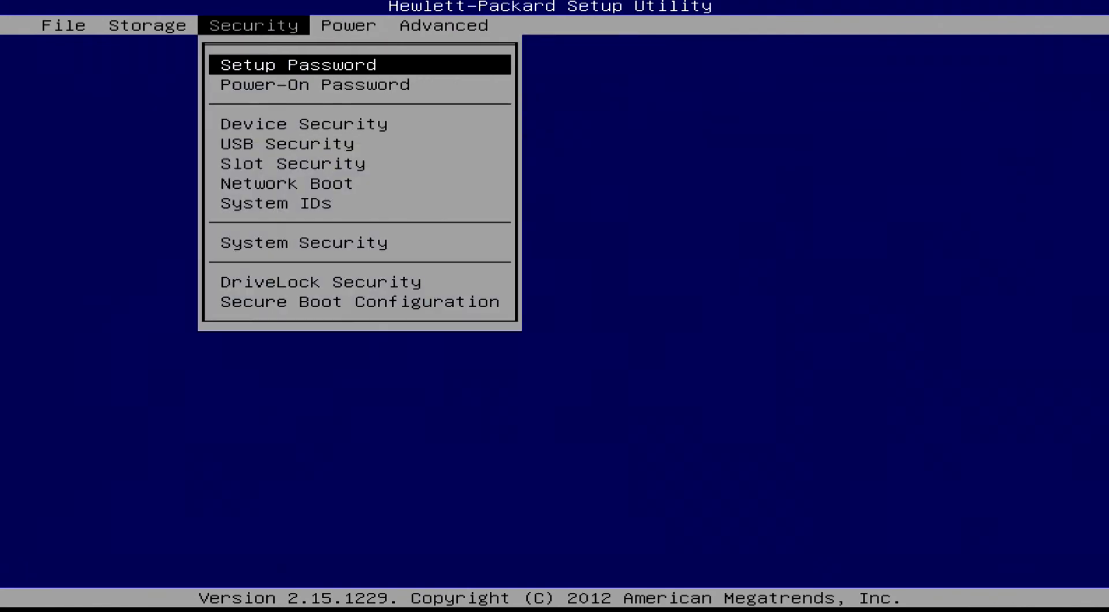
key("Down")
key("Down")
key("Down")
key("Down")
key("Down")
key("Down")
key("Down")
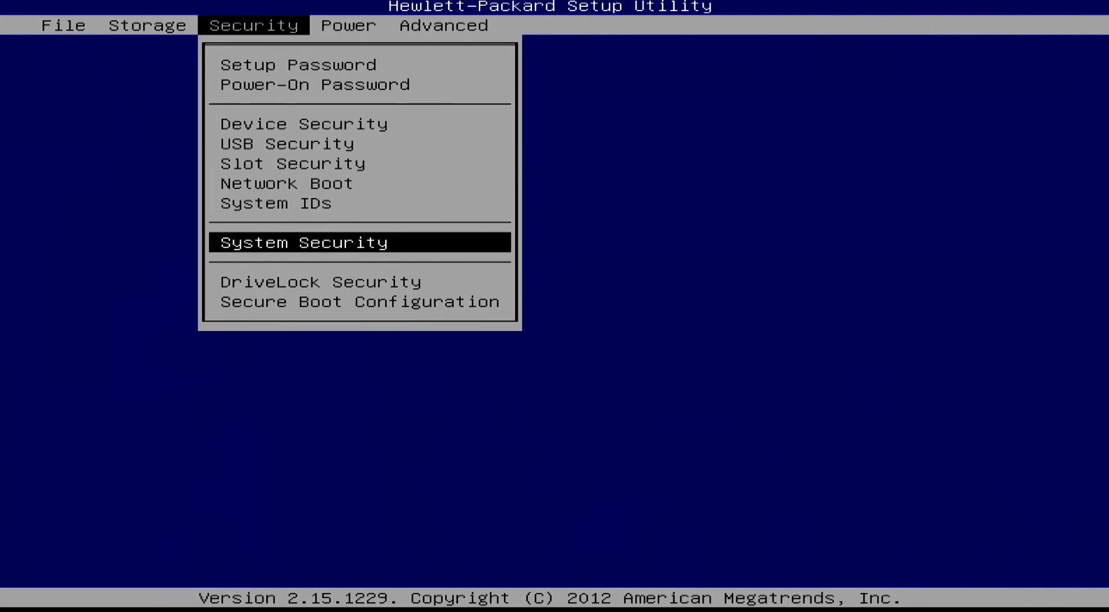
key("Return")
key("Down")
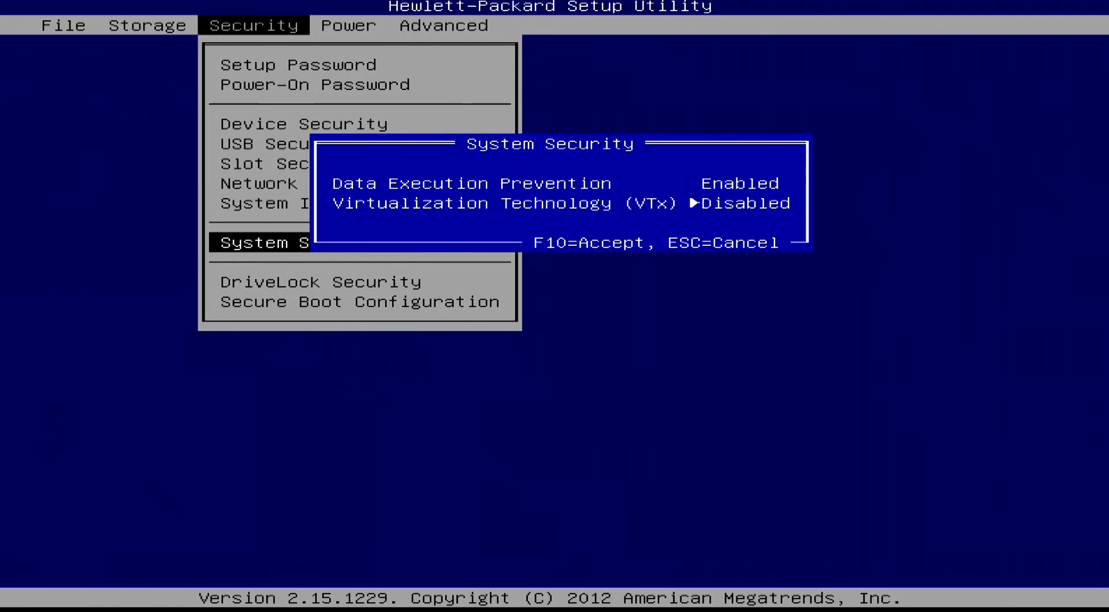
Toggle Virtualization Technology (VTx), set it back to Disabled and cancel out of System Security.
key("Right")
key("Up")
key("Down")
key("Left")
key("Escape")
Save the changes and exit the setup utility, confirming the exit.
key("Left")
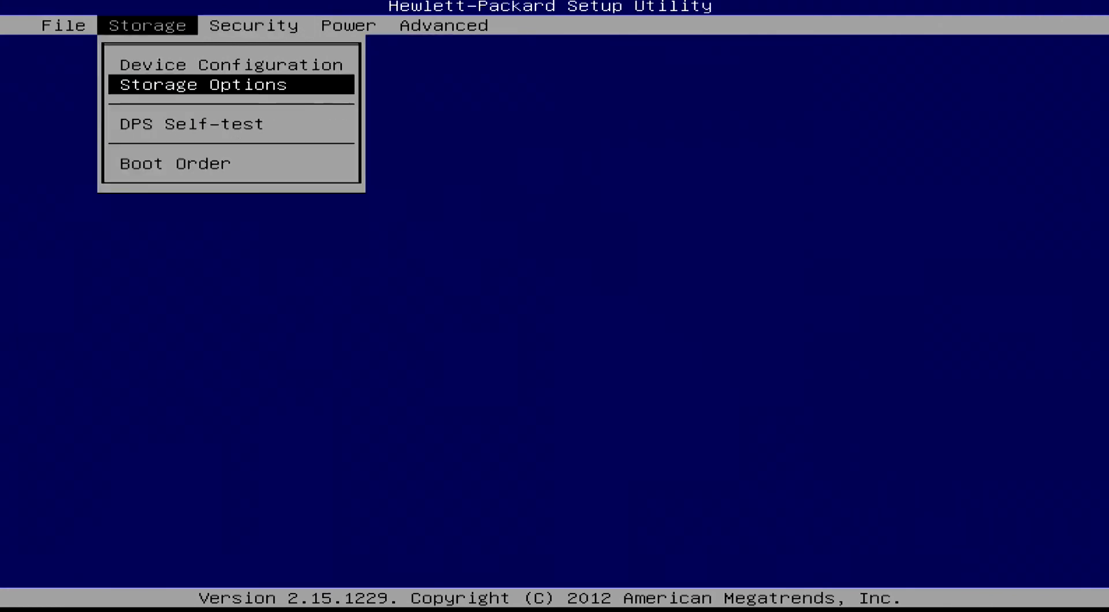
key("Left")
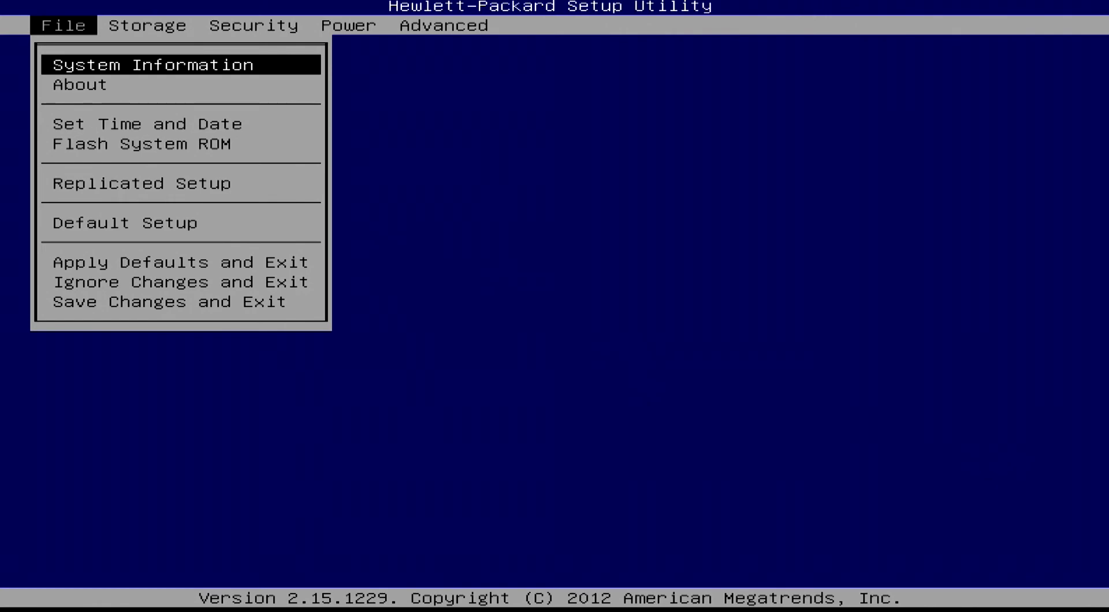
key("Down")
key("Down")
key("Down")
key("Down")
key("Down")
key("Down")
key("Down")
key("Down")
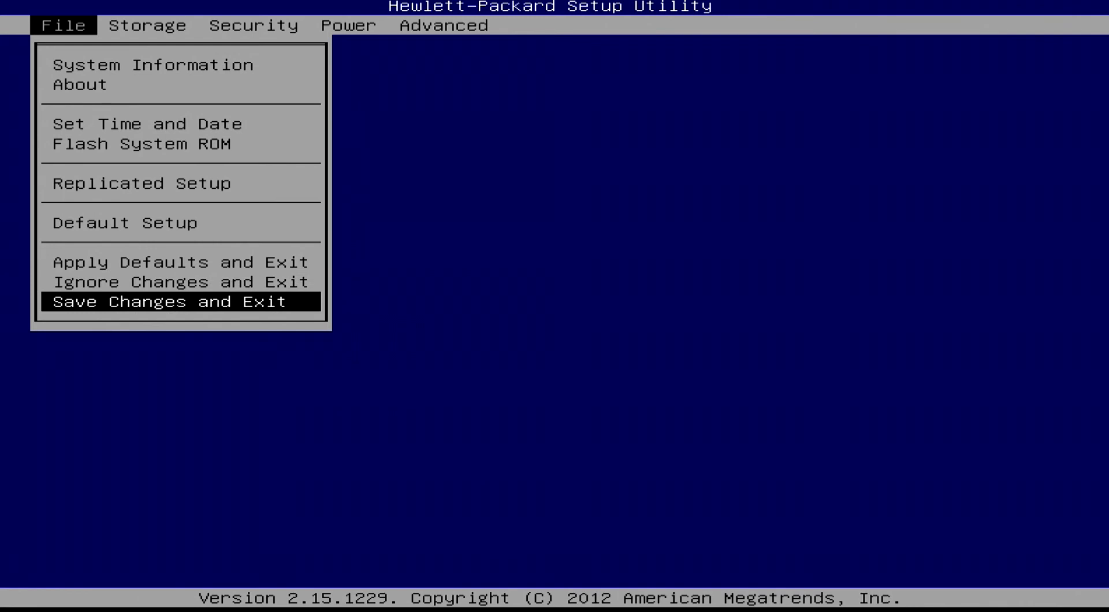
key("Return")
key("Return")
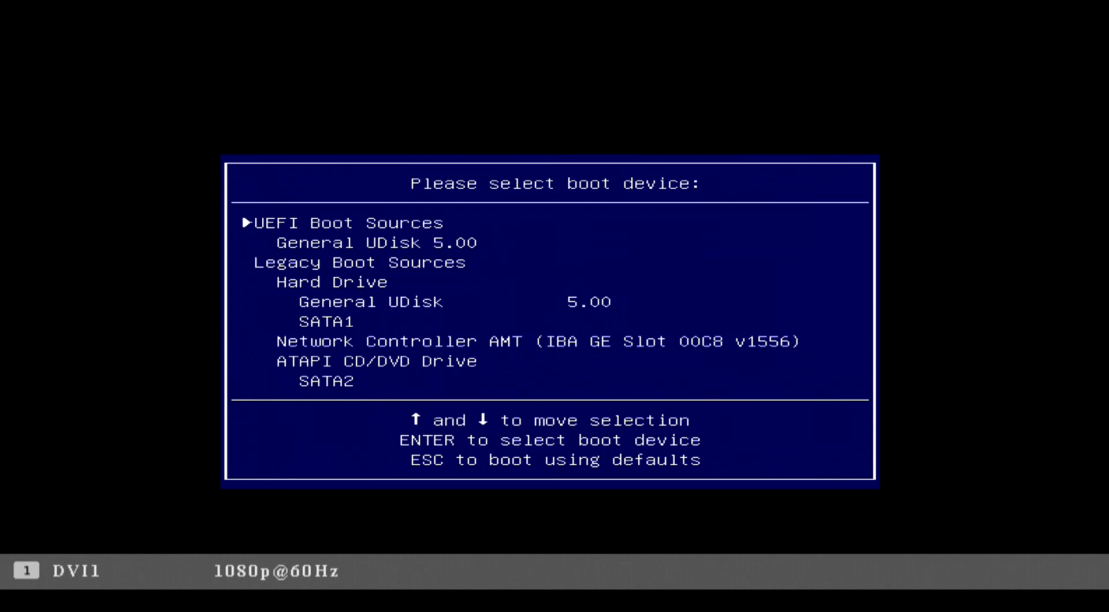
Boot the computer from General UDisk 5.00 under the UEFI boot sources.
key("Down")
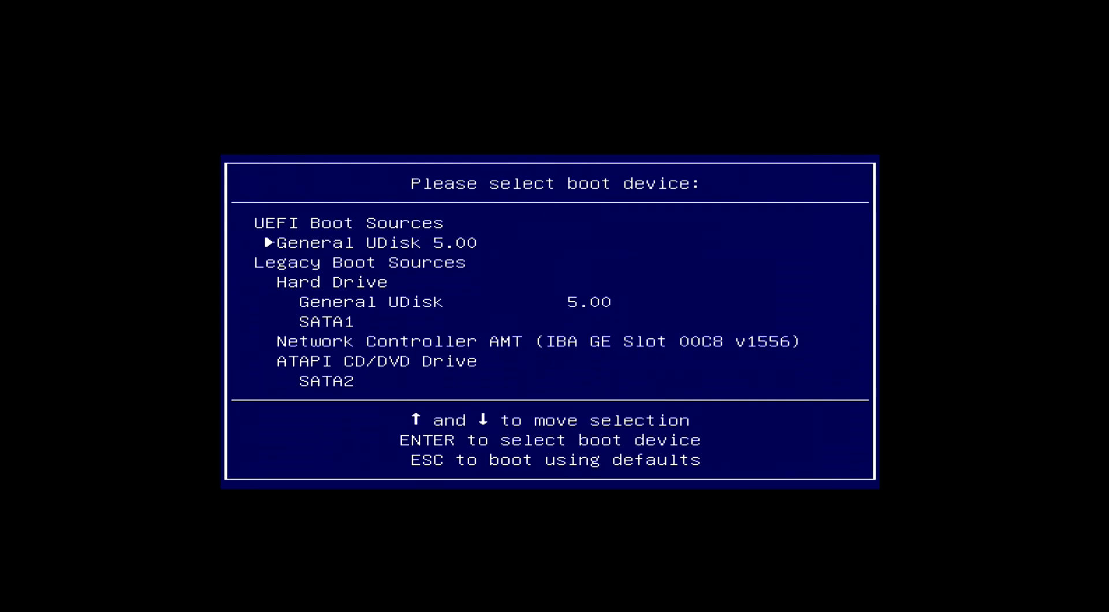
key("Down")
key("Down")
key("Down")
key("Up")
key("Up")
key("Up")
key("Return")
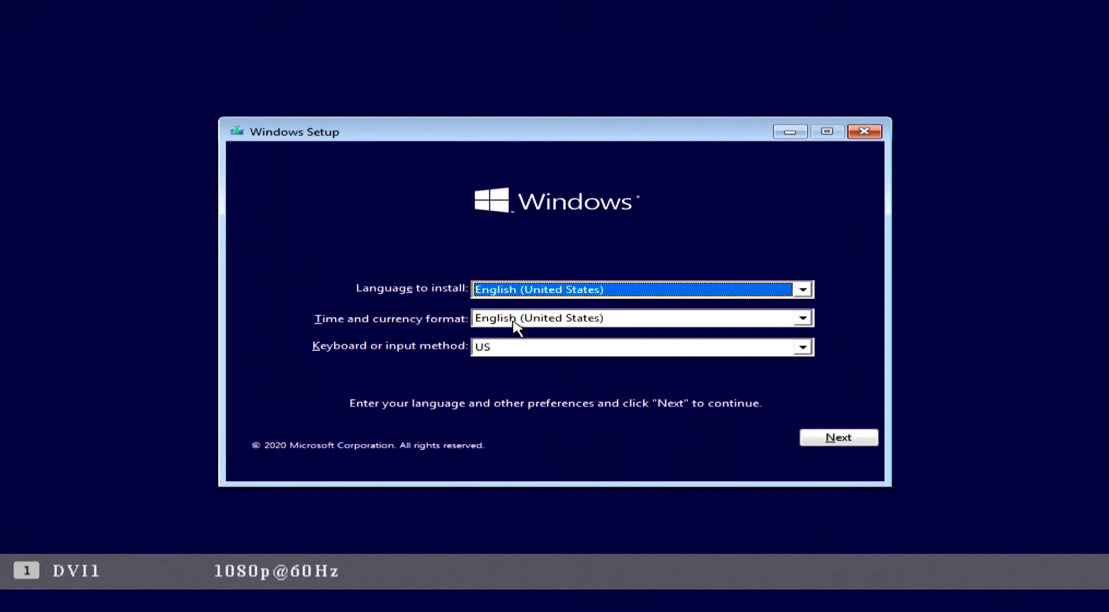
Keep English (United States) as language and time format with the US keyboard, and start the Windows installation.
left_click(634, 293)
left_click(634, 297)
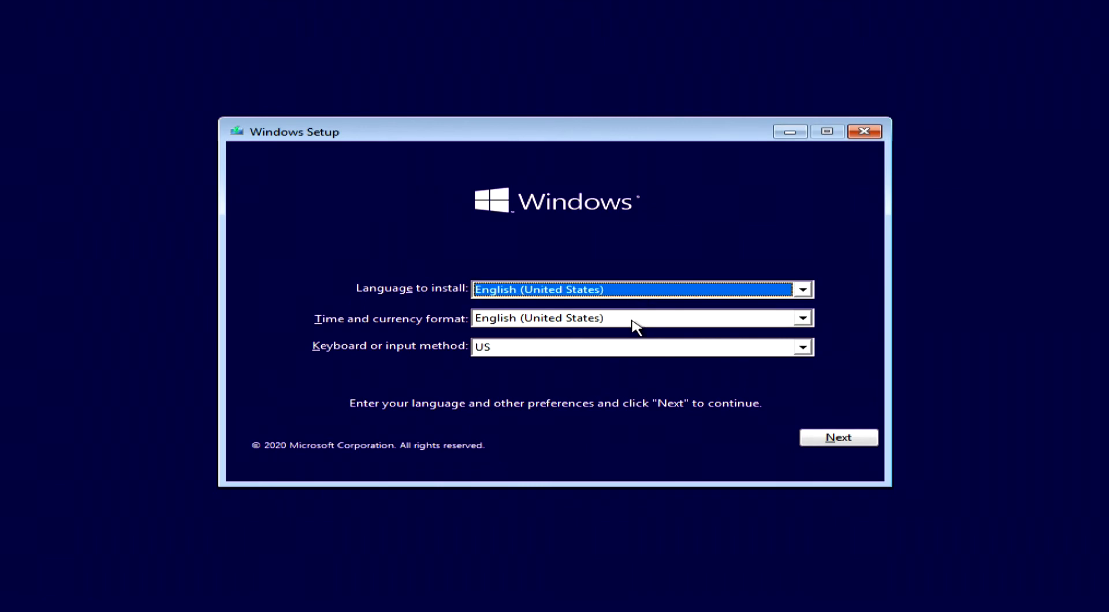
left_click(633, 322)
left_click(635, 326)
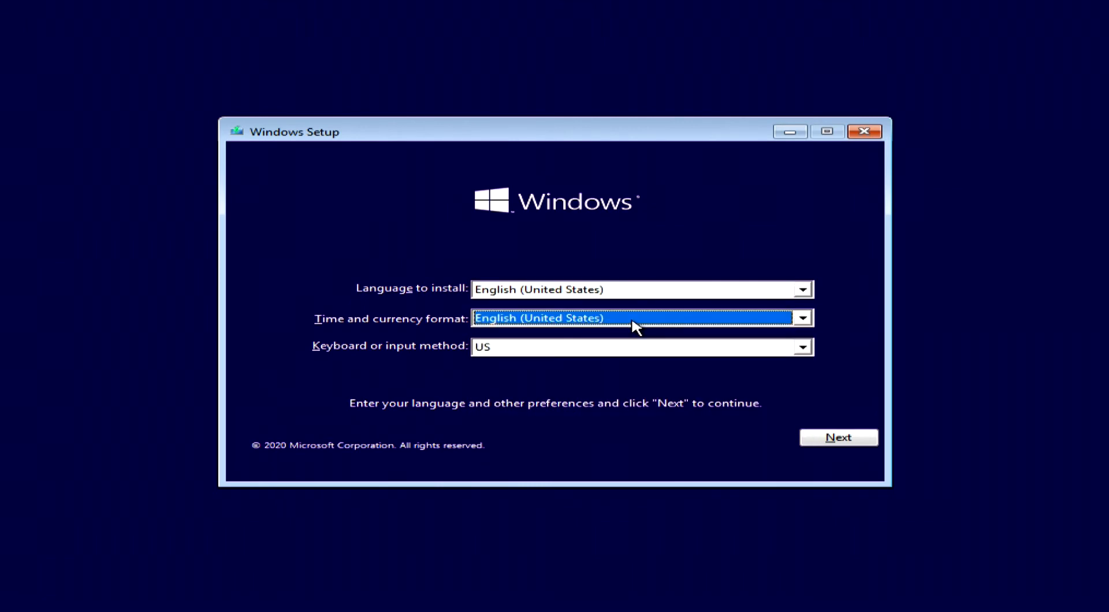
left_click(842, 443)
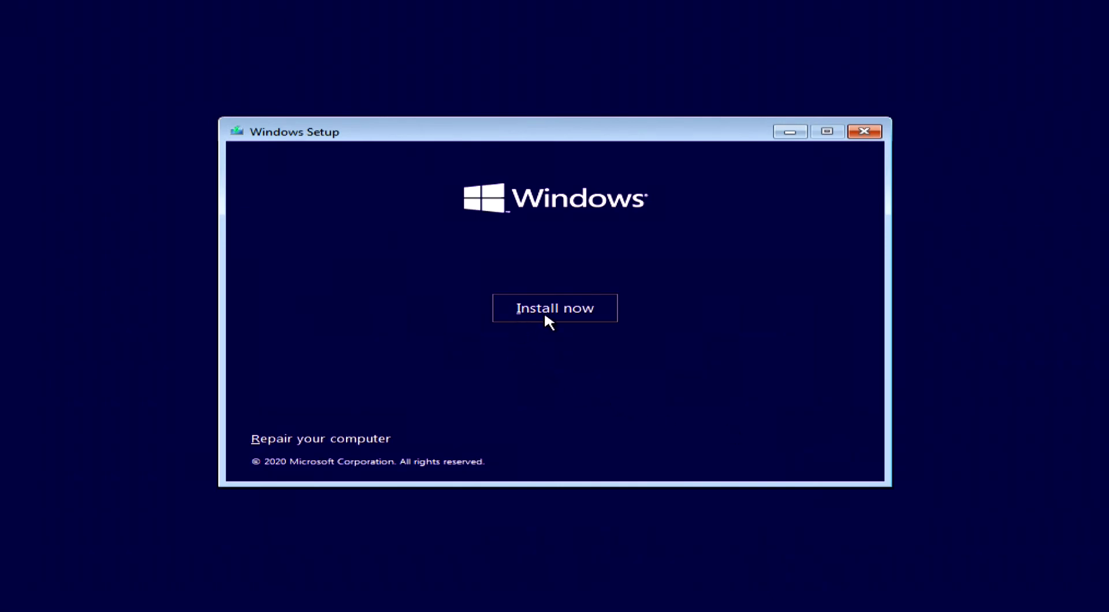
left_click(548, 321)
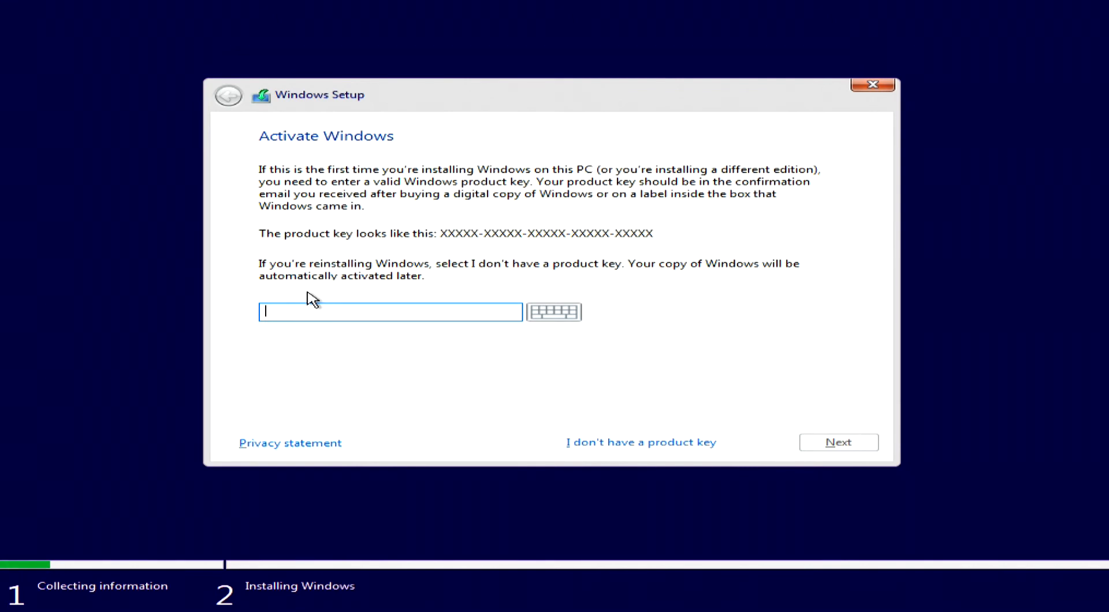
Skip the product key and choose Windows 10 Pro as the operating system to install.
left_click(629, 443)
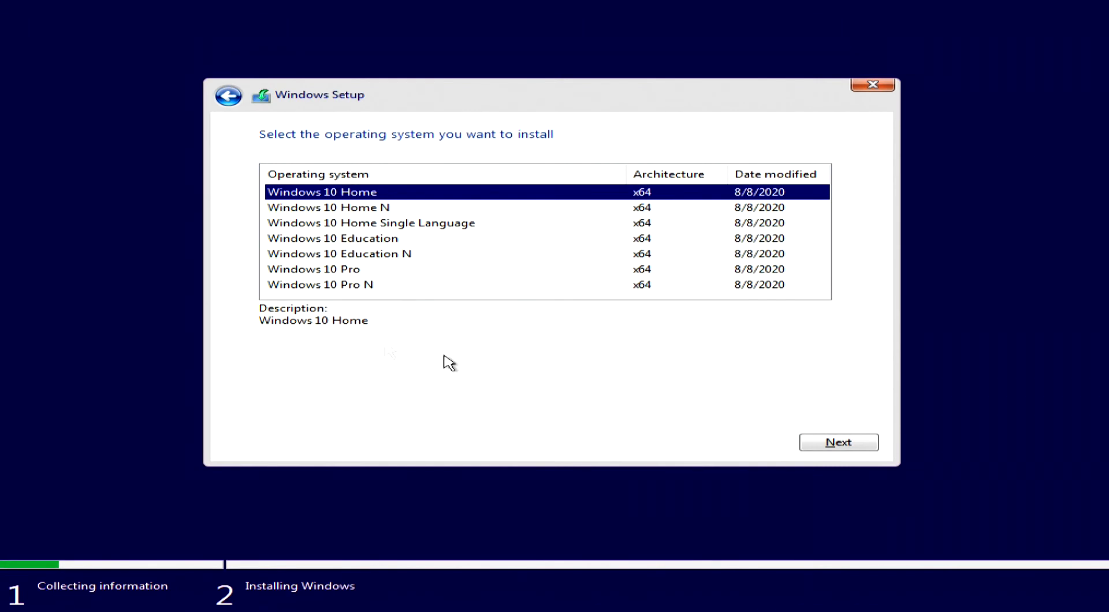
left_click(295, 272)
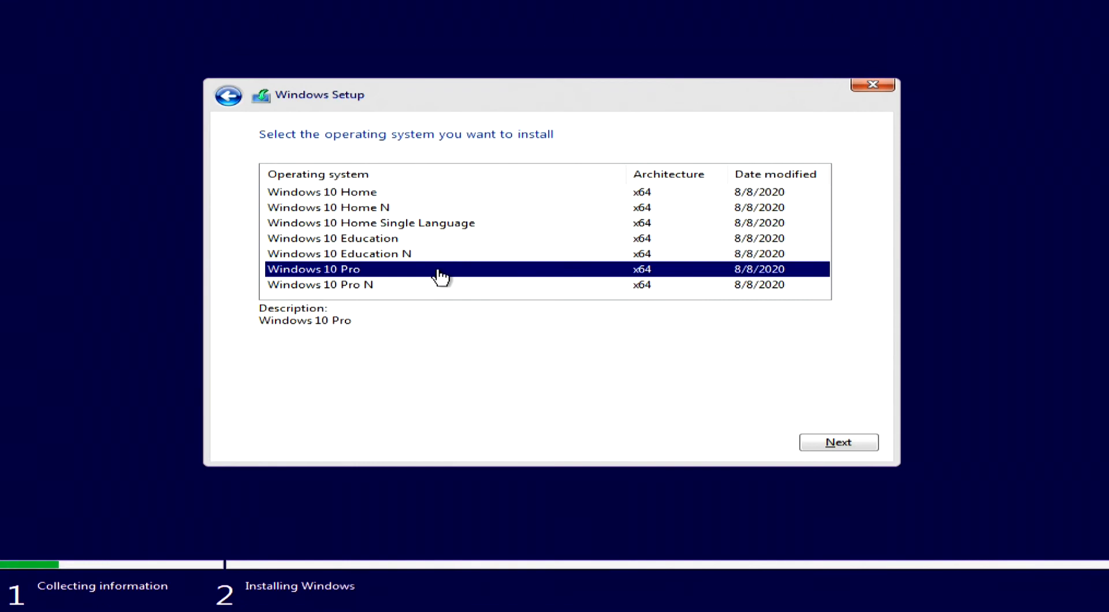
left_click(830, 445)
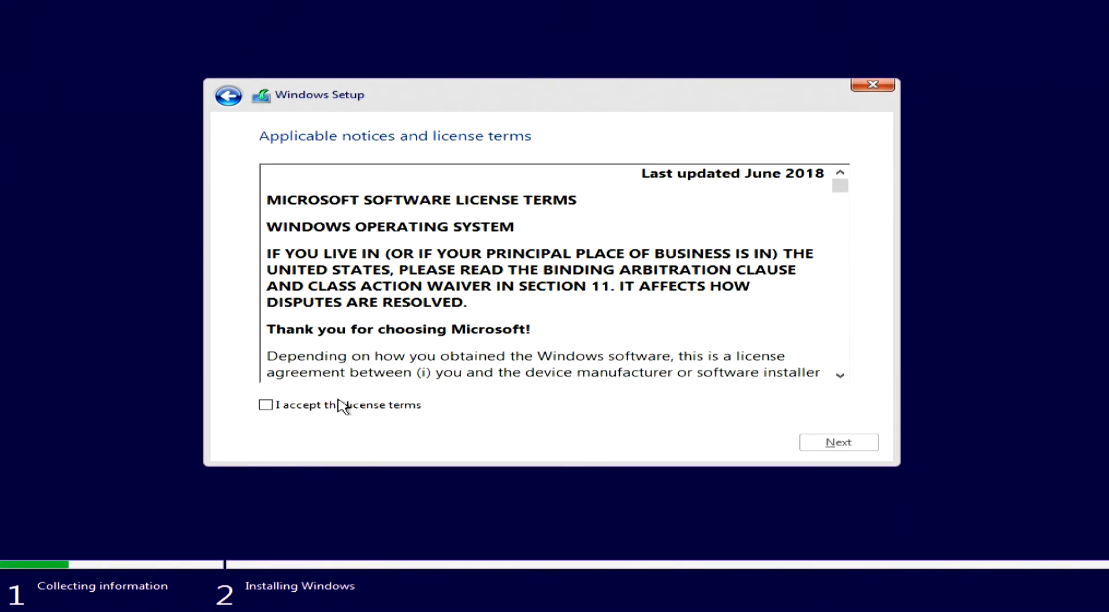
Accept the license terms and start a Custom installation onto Drive 0 Unallocated Space.
left_click(316, 411)
left_click_drag(839, 186, 856, 376)
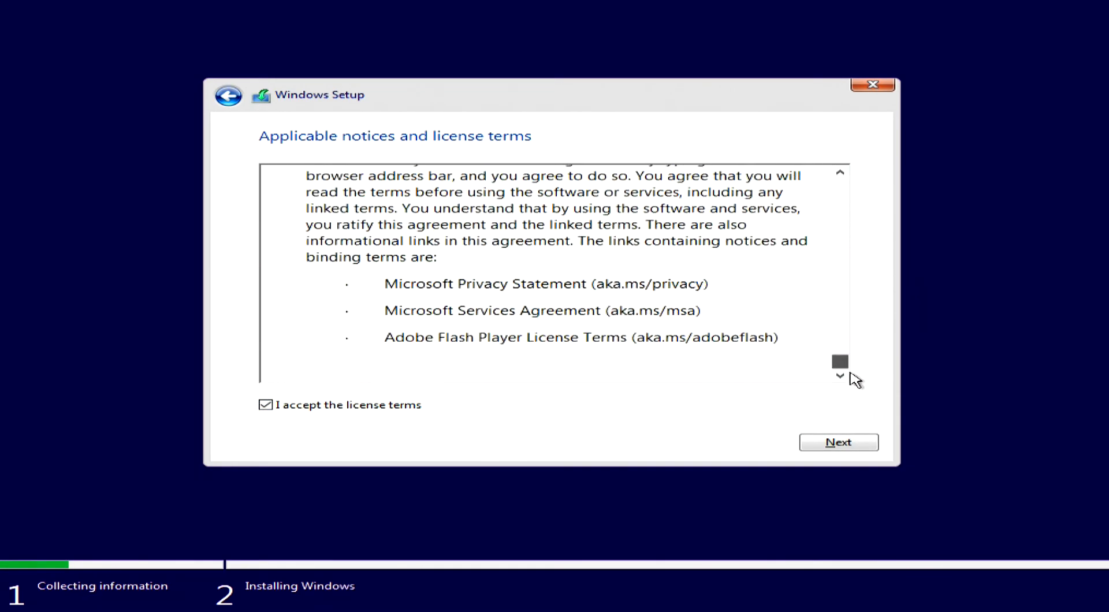
left_click(828, 442)
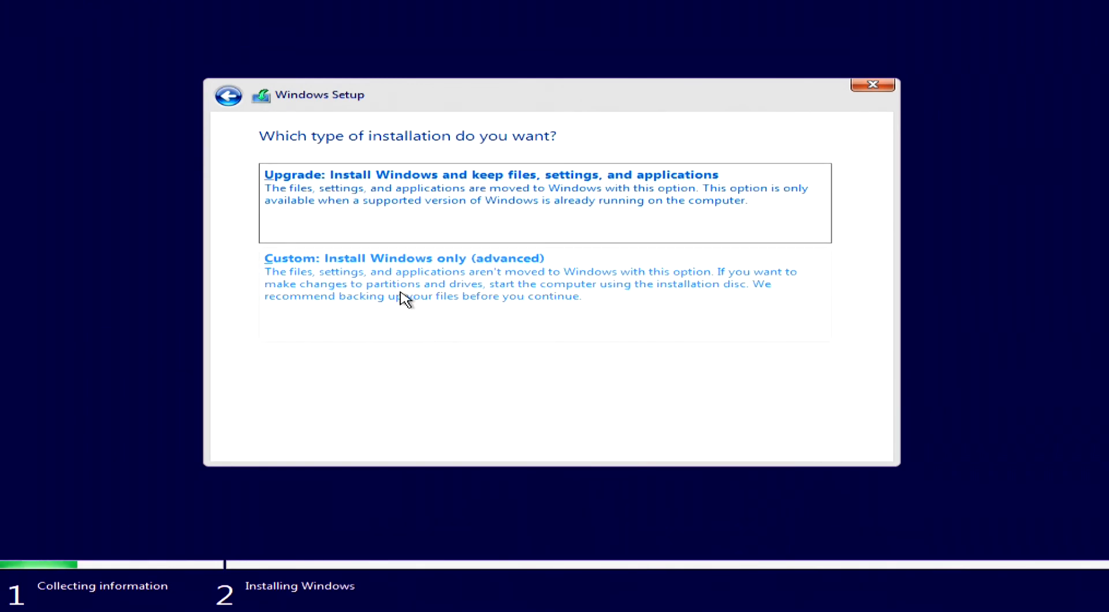
left_click(453, 290)
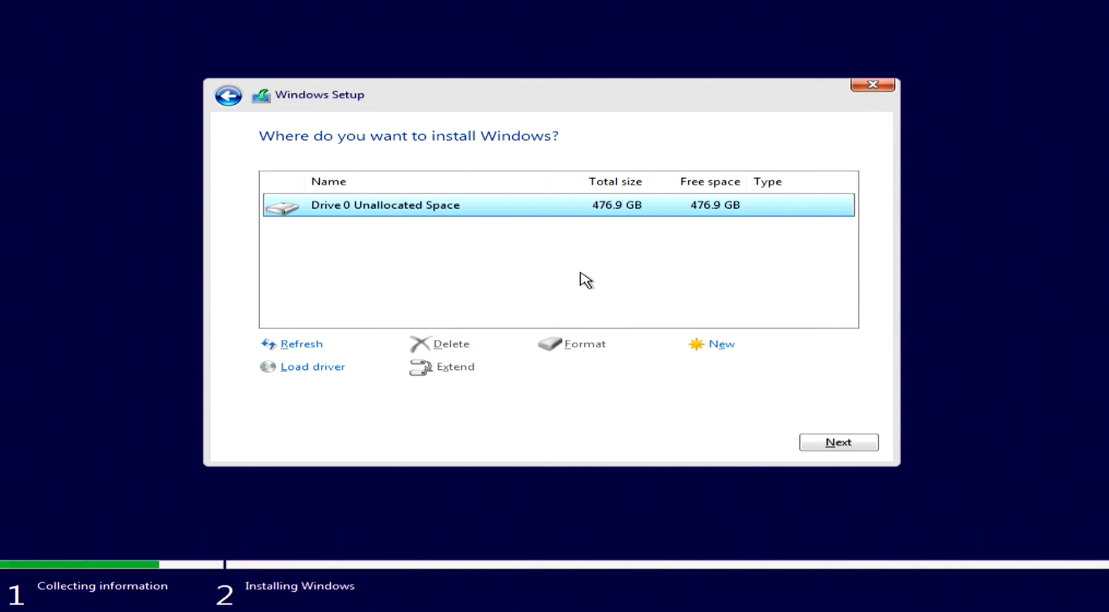
left_click(828, 446)
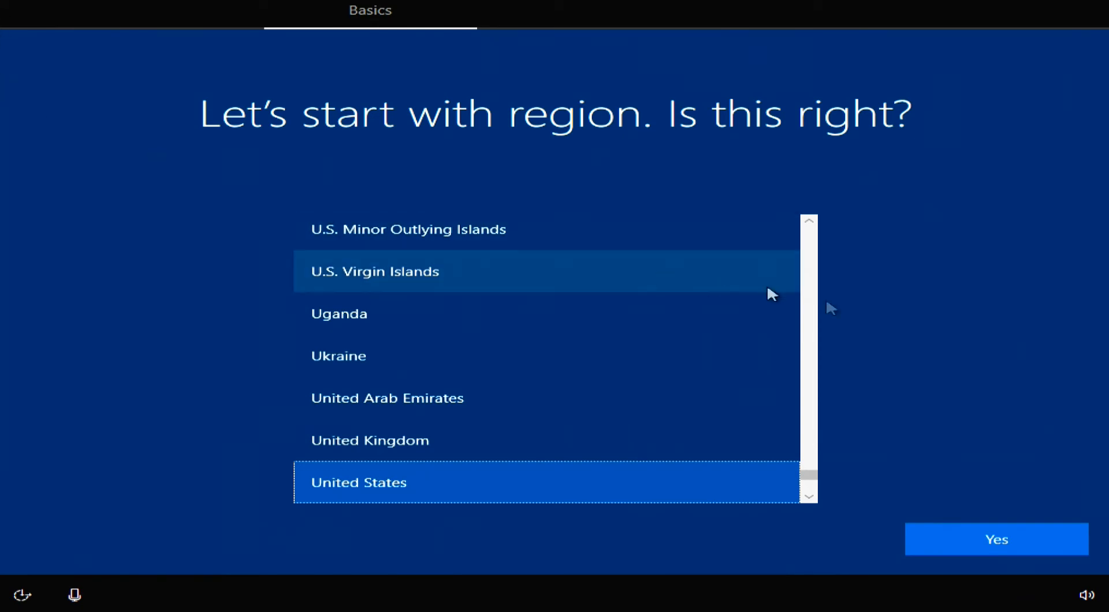
Confirm United States as region and US as keyboard layout, without adding a second layout.
left_click(950, 536)
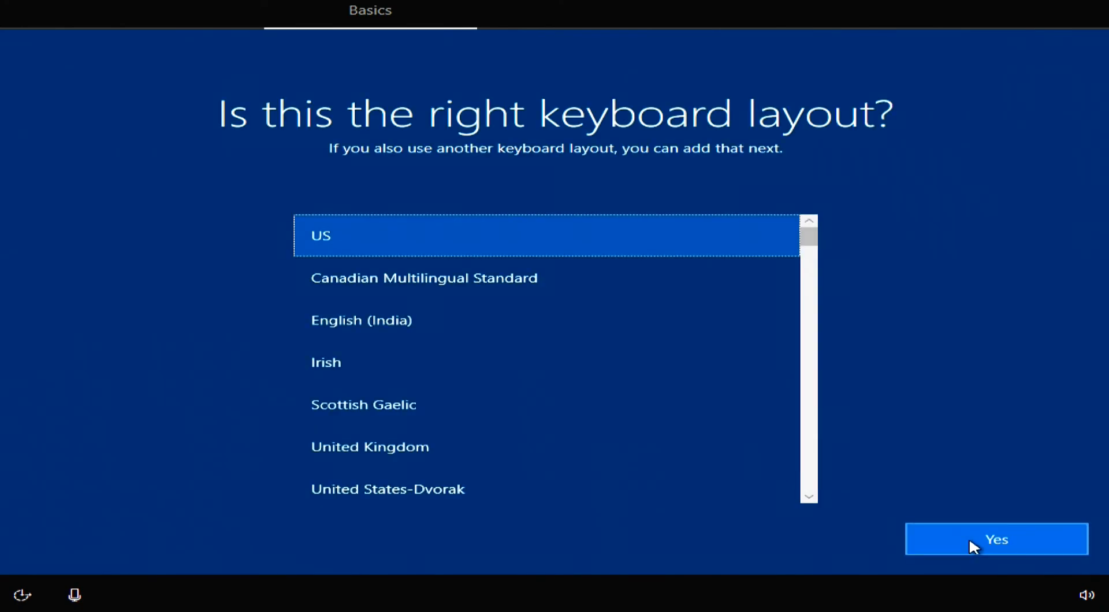
left_click(975, 545)
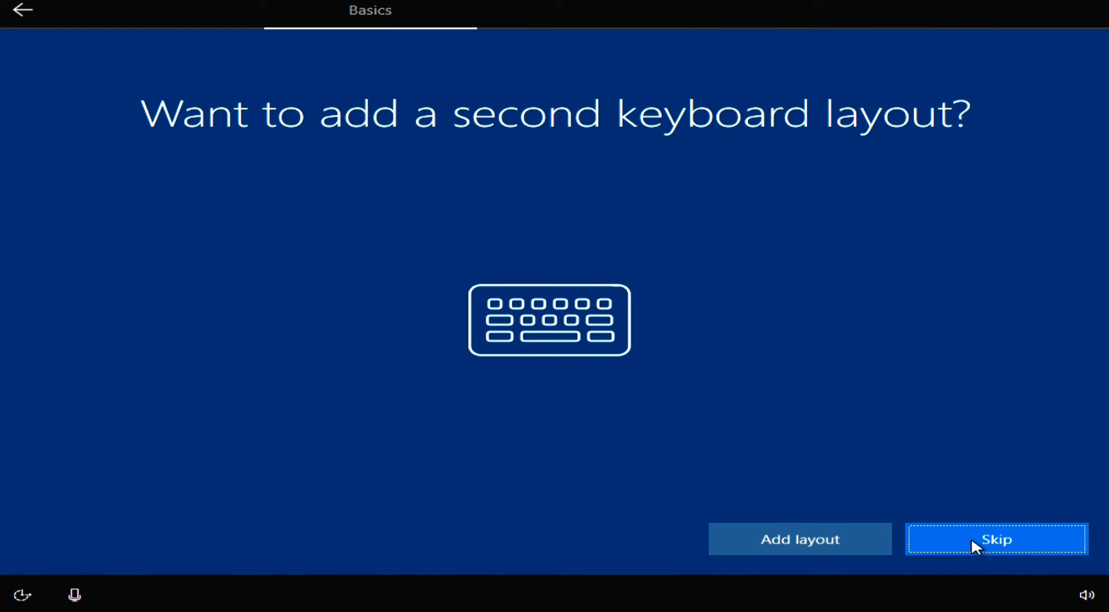
left_click(965, 541)
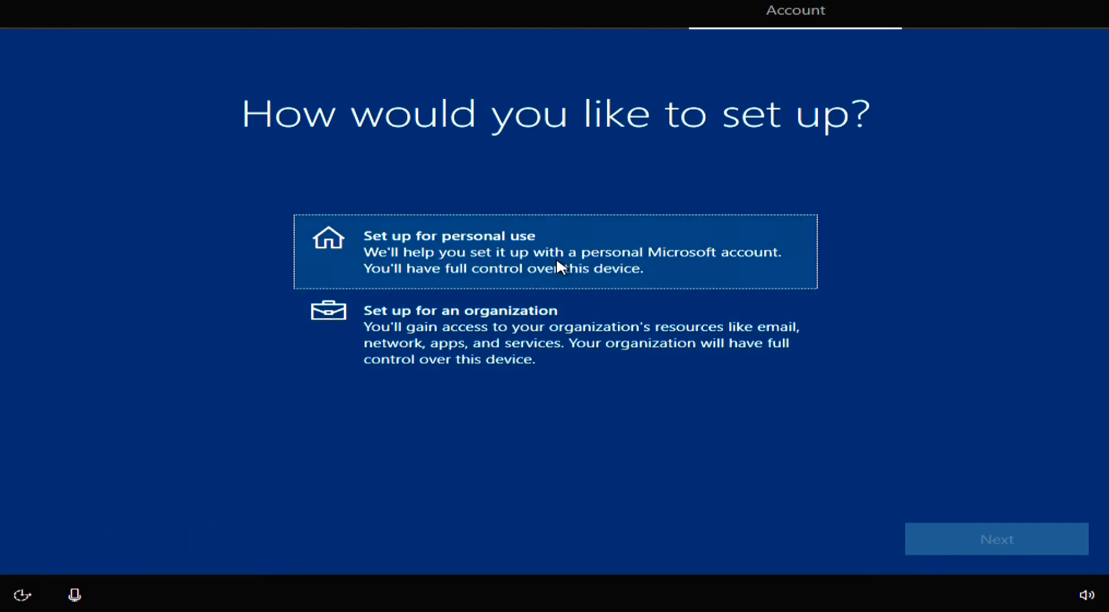
Set up the PC for personal use with an offline account and the limited experience.
left_click(560, 267)
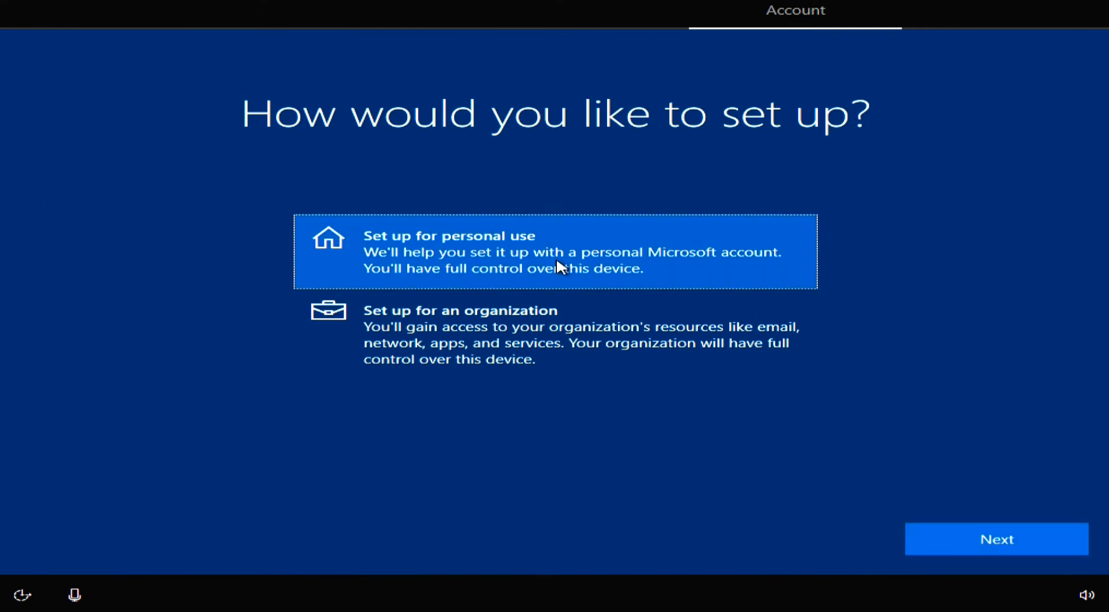
left_click(986, 540)
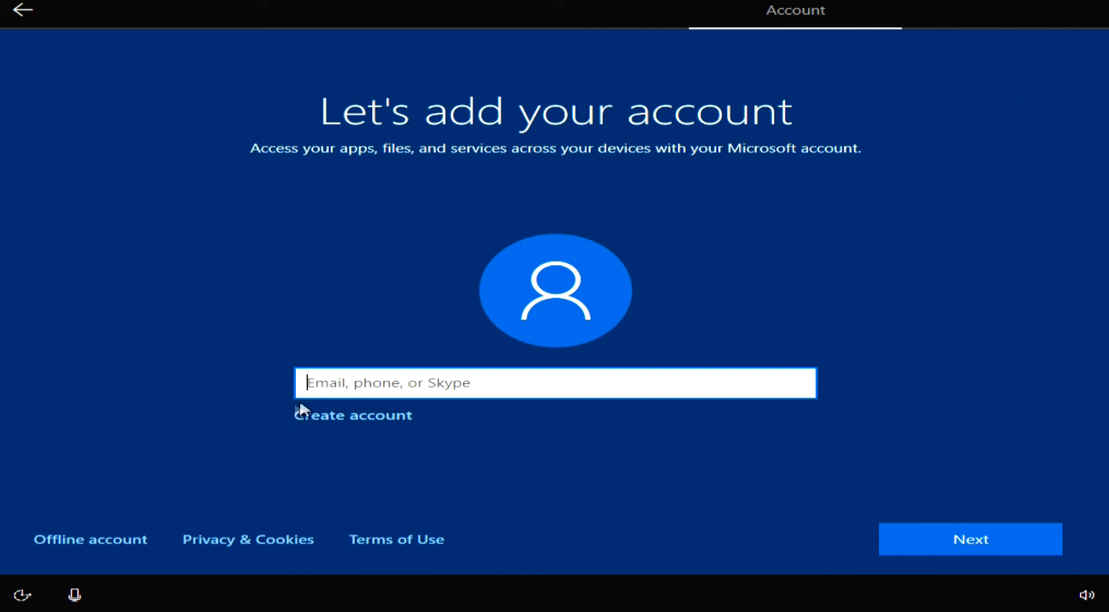
left_click(117, 545)
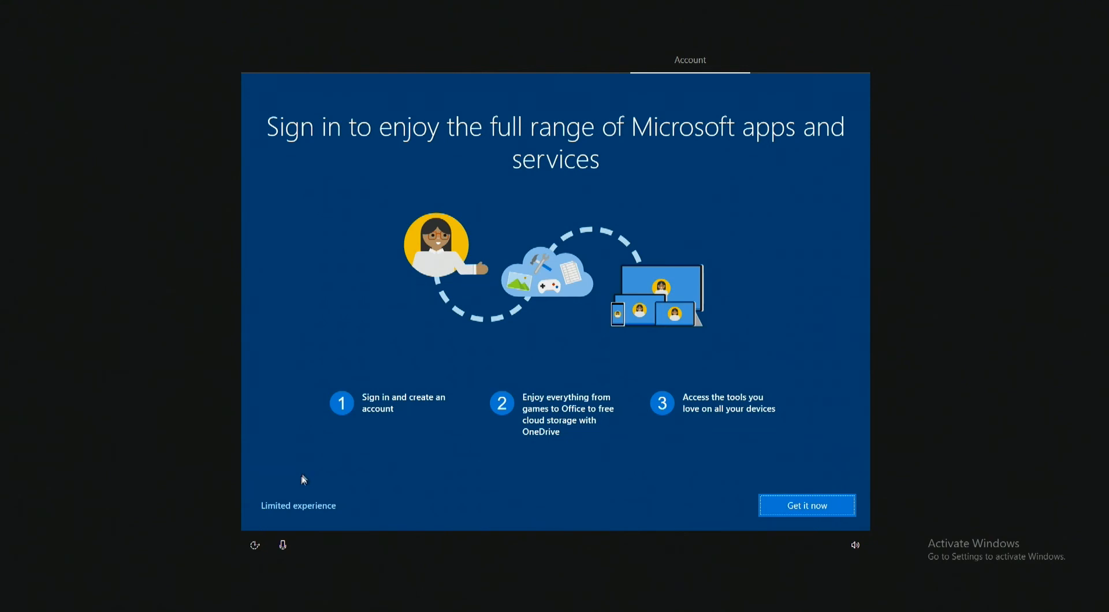
left_click(299, 506)
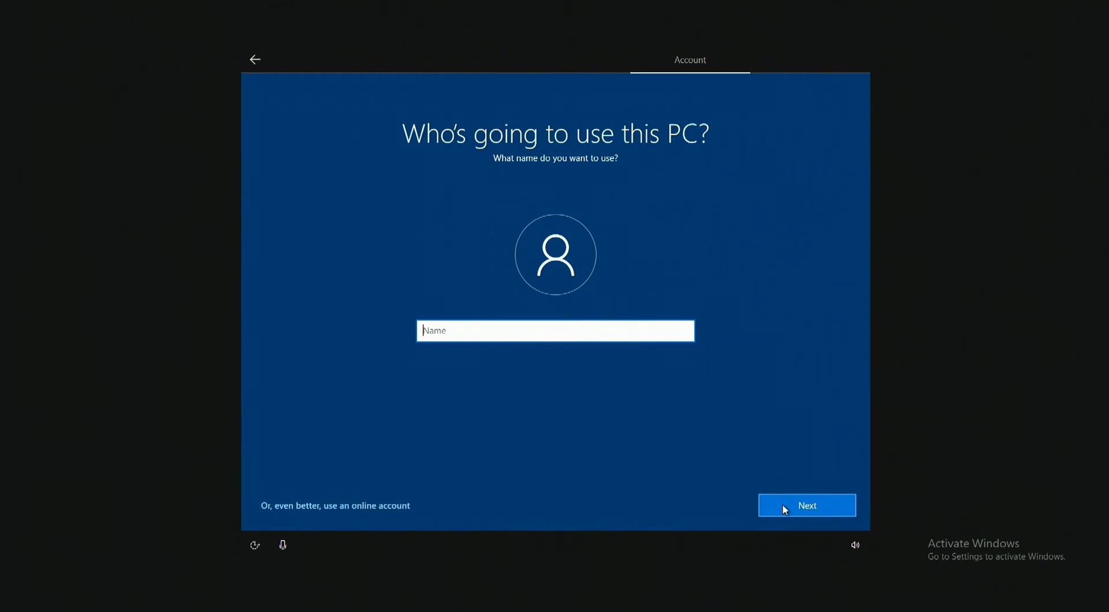
Enter the local account's user name and continue with the password left blank.
type("TMEZ")
left_click(798, 513)
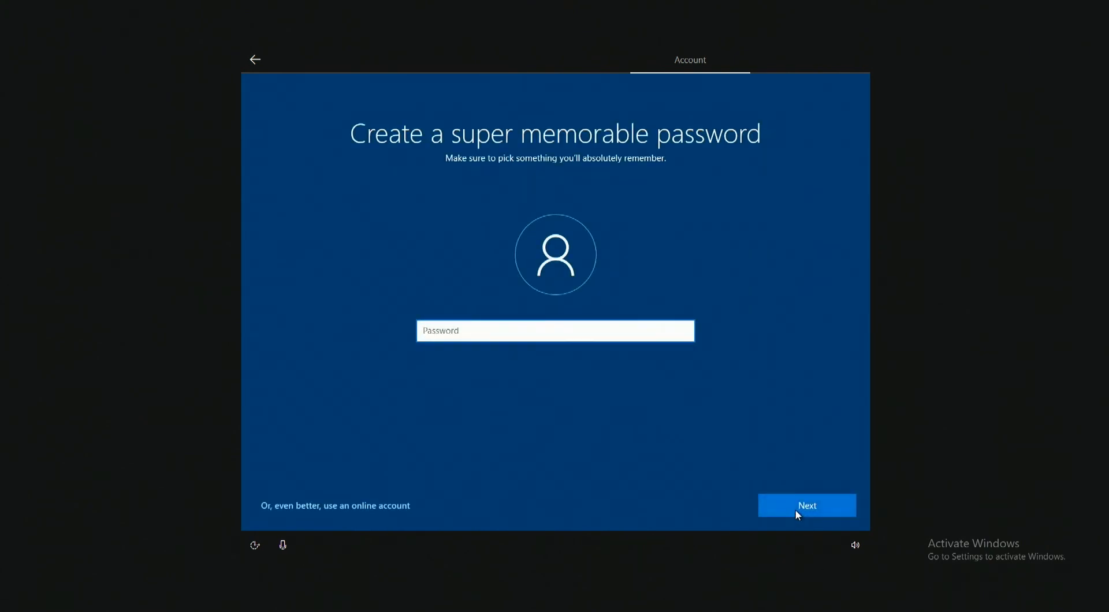
left_click(798, 513)
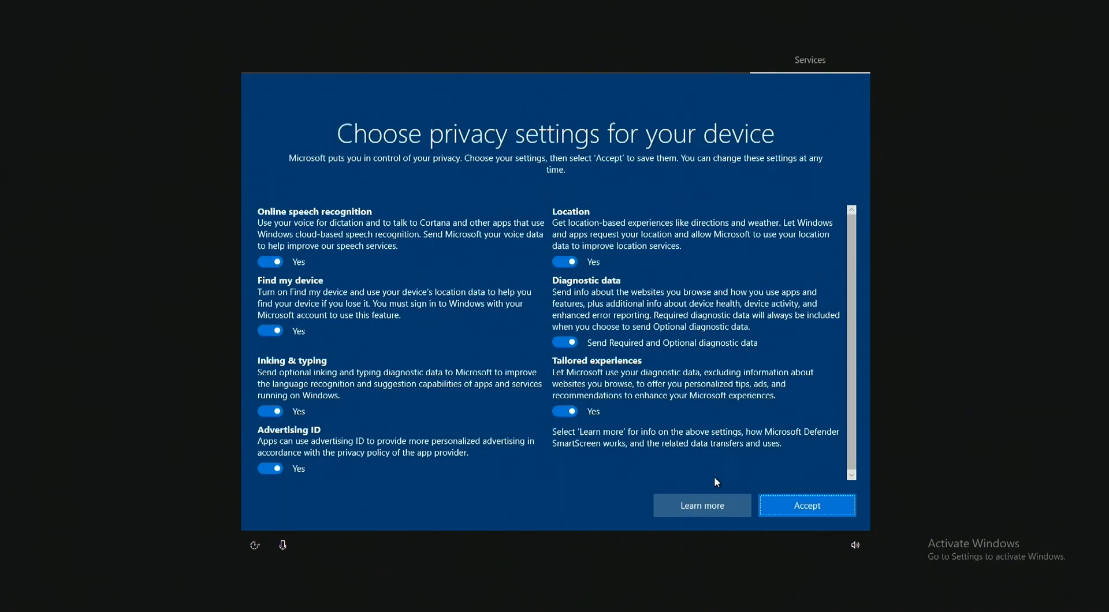
Turn off all privacy settings, limit diagnostic data to Required only, and accept the choices.
left_click(269, 263)
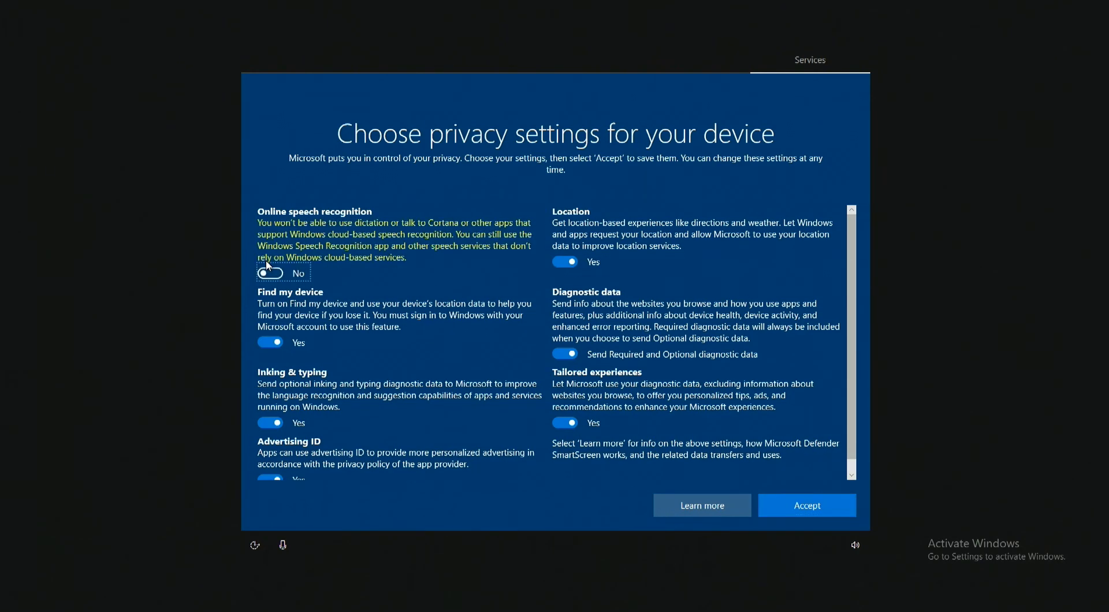
left_click(266, 342)
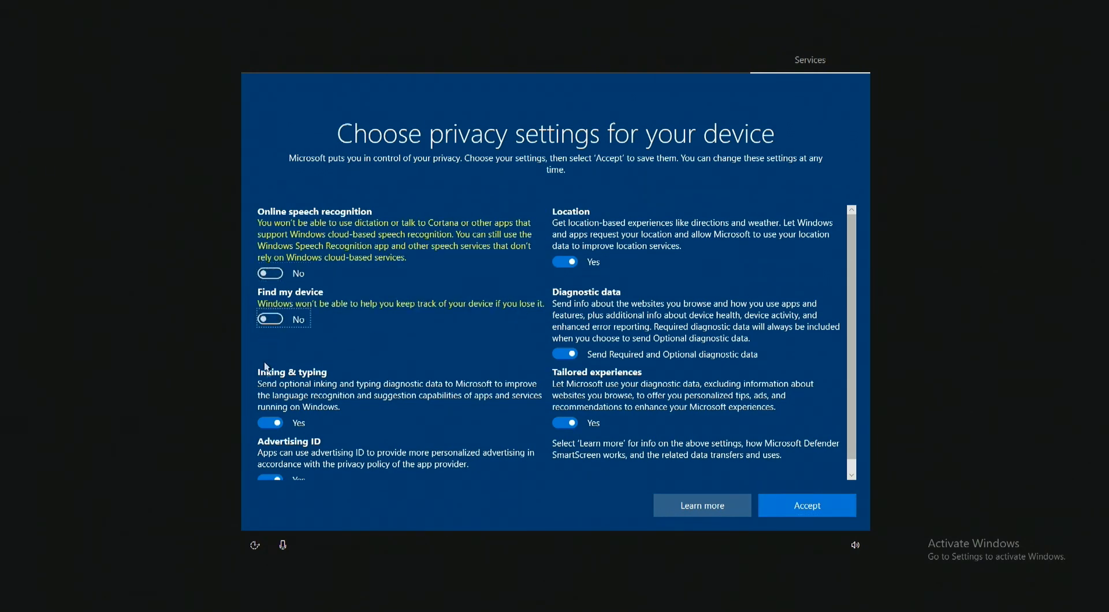
left_click(265, 425)
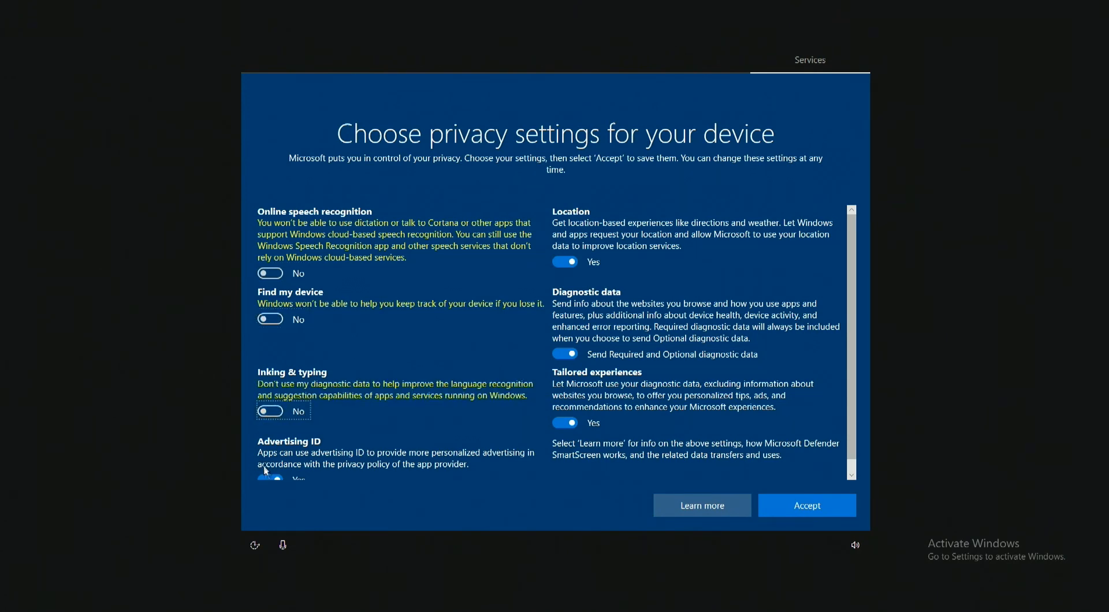
left_click(561, 263)
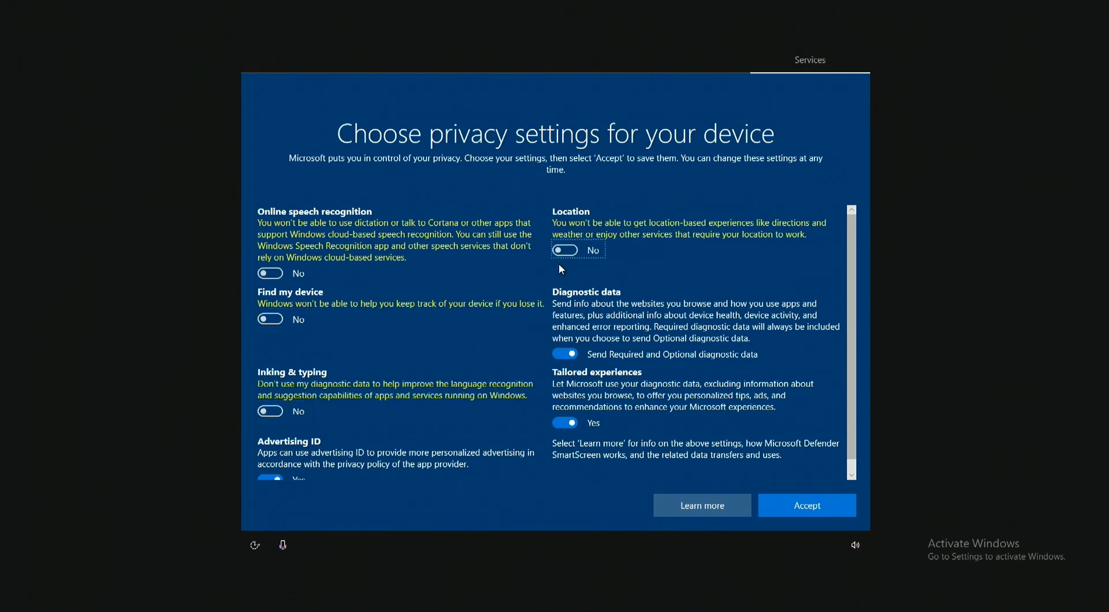
scroll(854, 368, "down", 1)
left_click(560, 342)
left_click(562, 410)
left_click(274, 465)
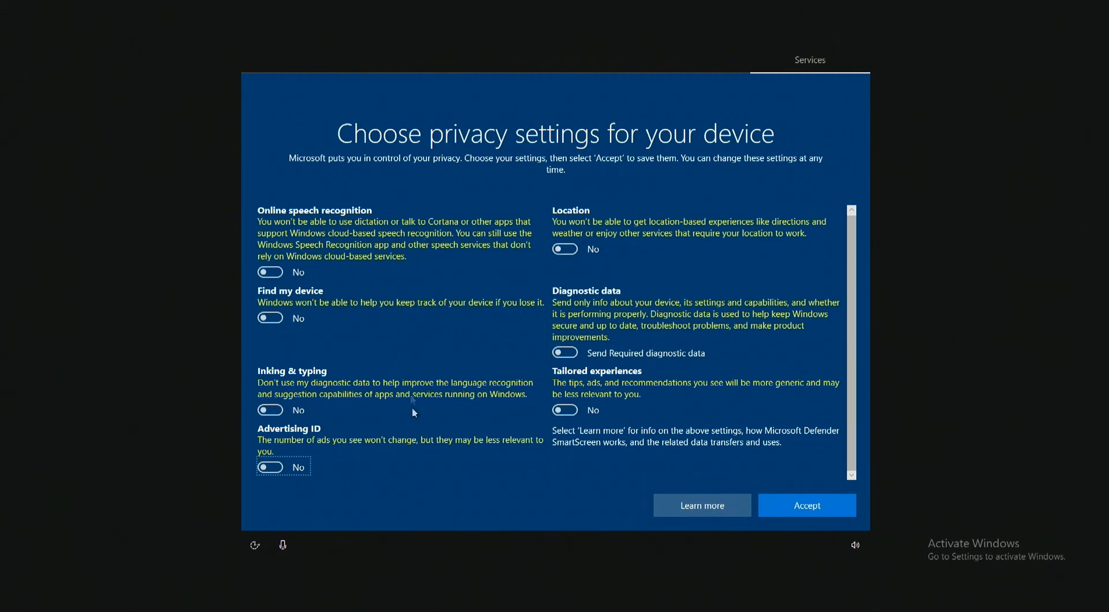
left_click(806, 506)
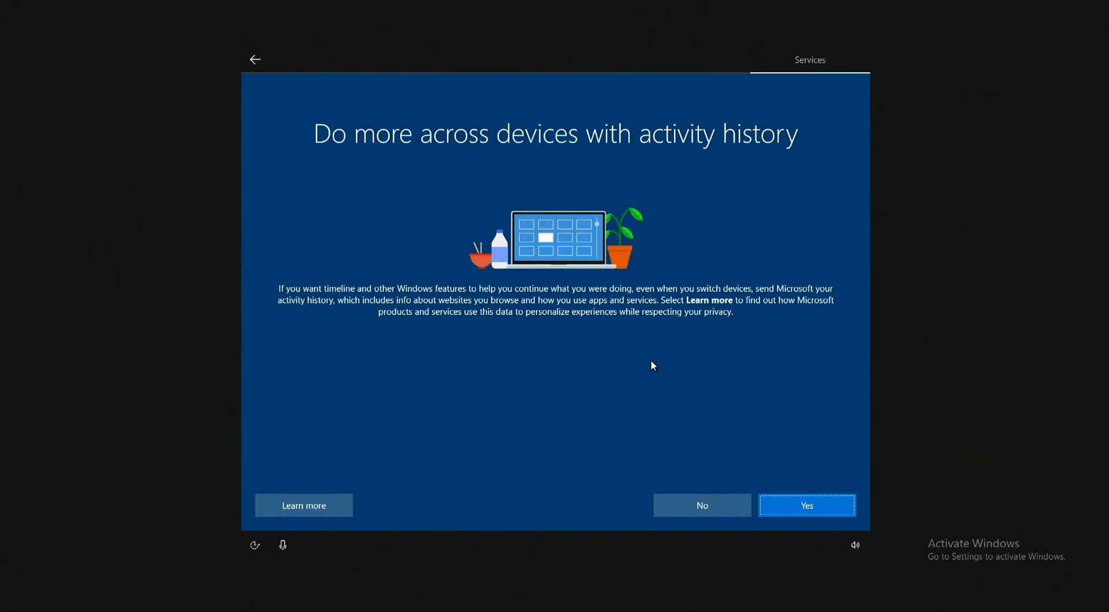
Decline sending activity history and postpone the Cortana setup.
left_click(683, 509)
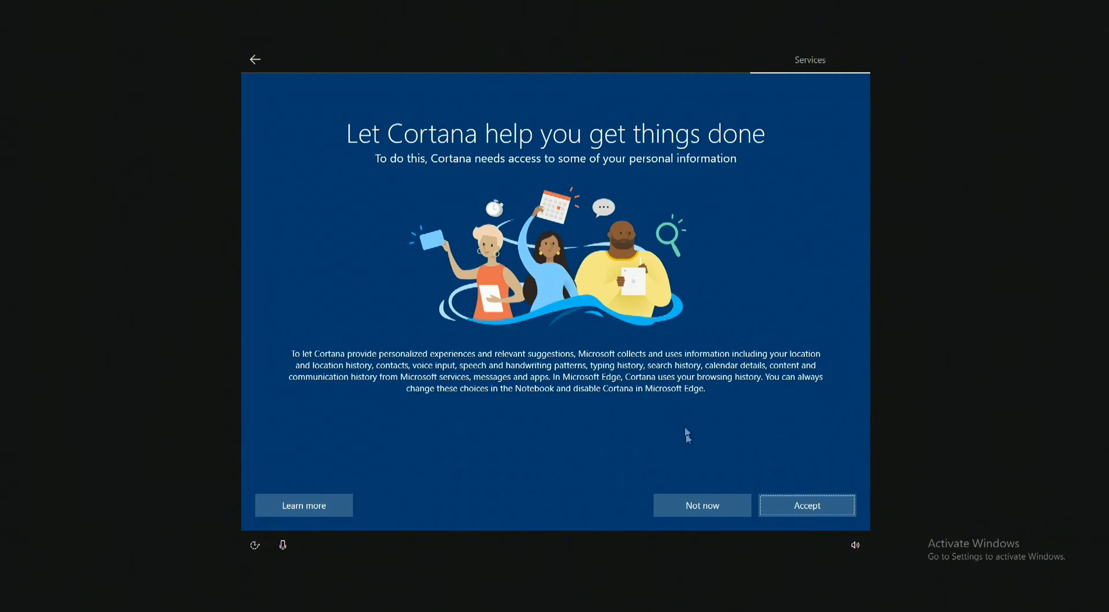
left_click(679, 509)
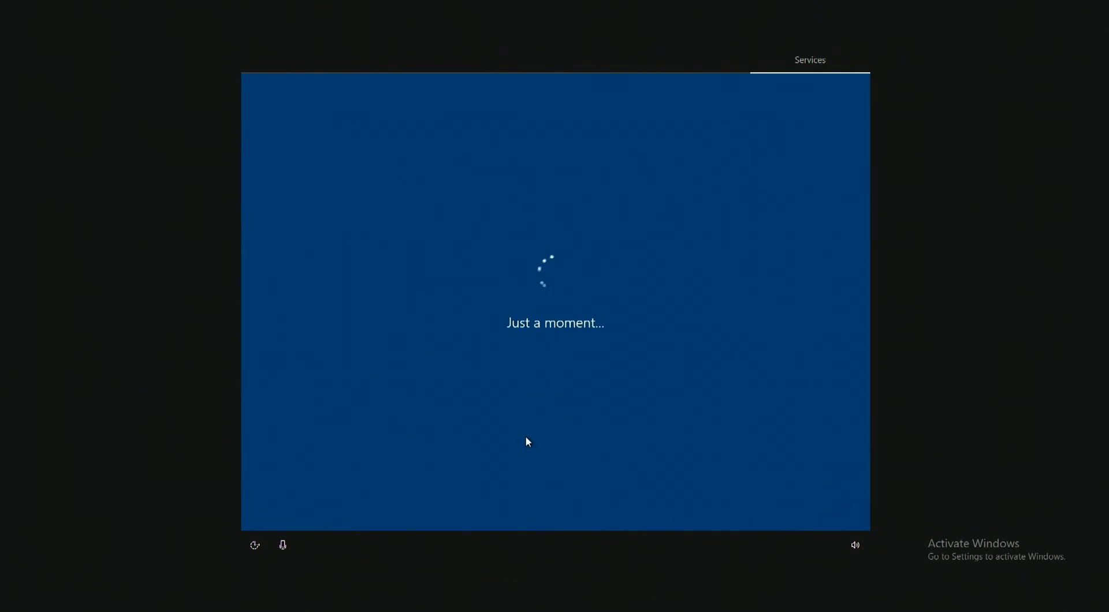